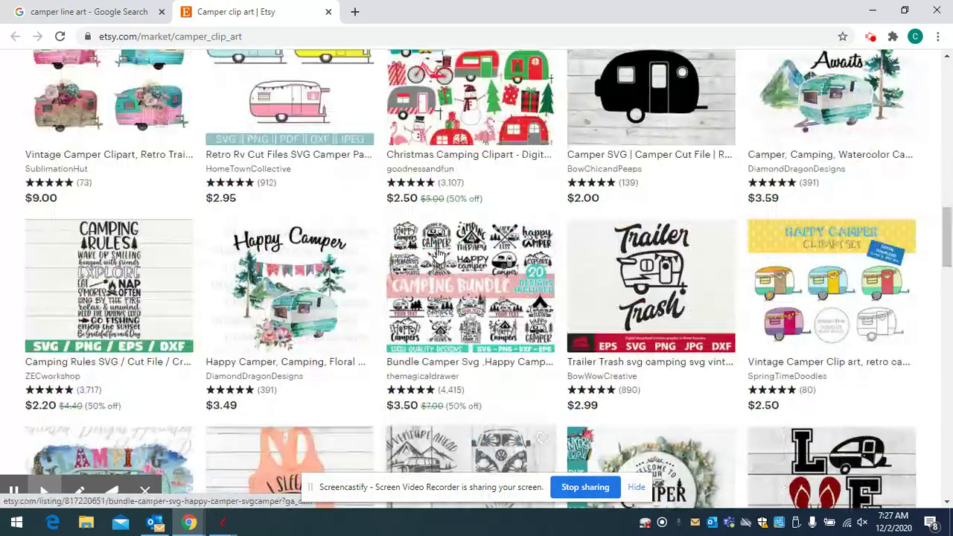
Save the "The Original Quarantine" camping image to the Desktop as Camper quarantine.jpg, replacing the existing file
left_click(329, 12)
right_click(714, 212)
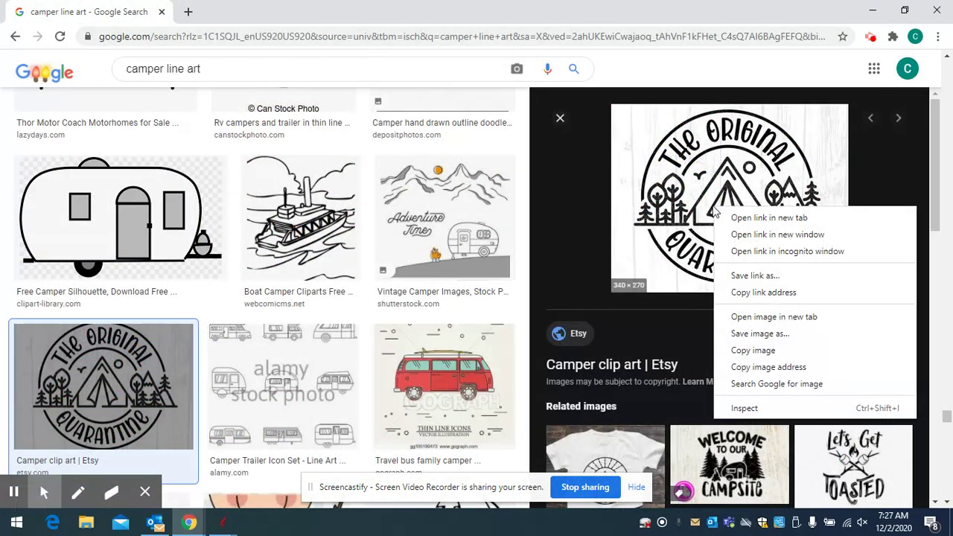
left_click(767, 334)
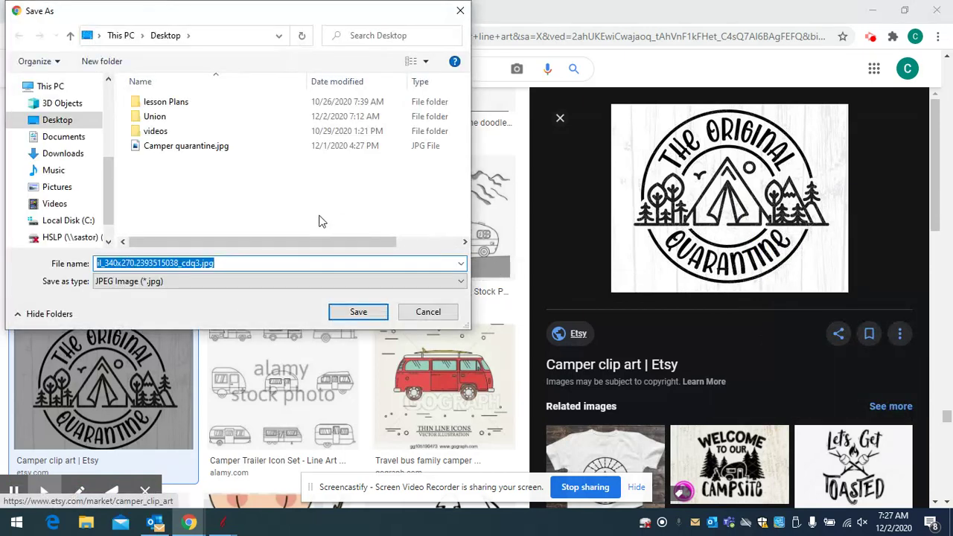
double_click(191, 147)
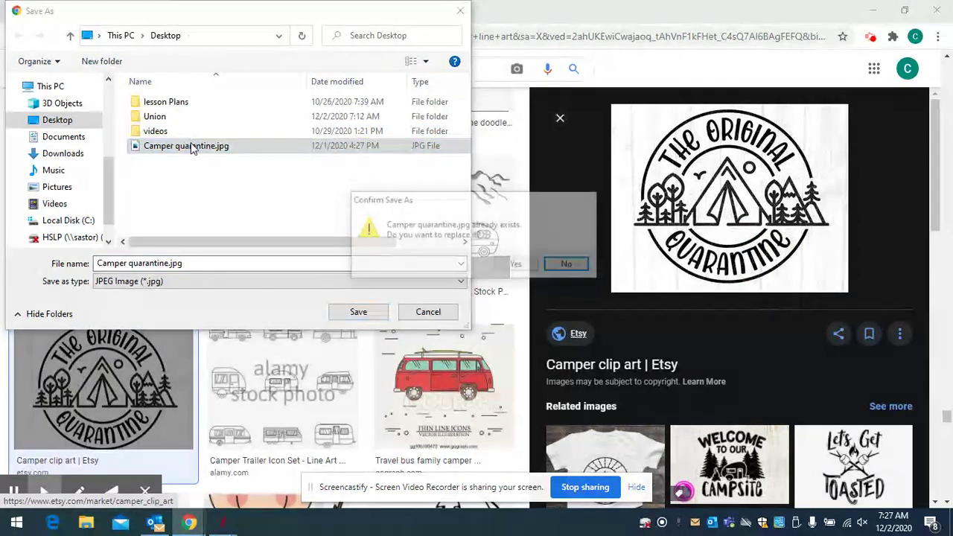
left_click(517, 266)
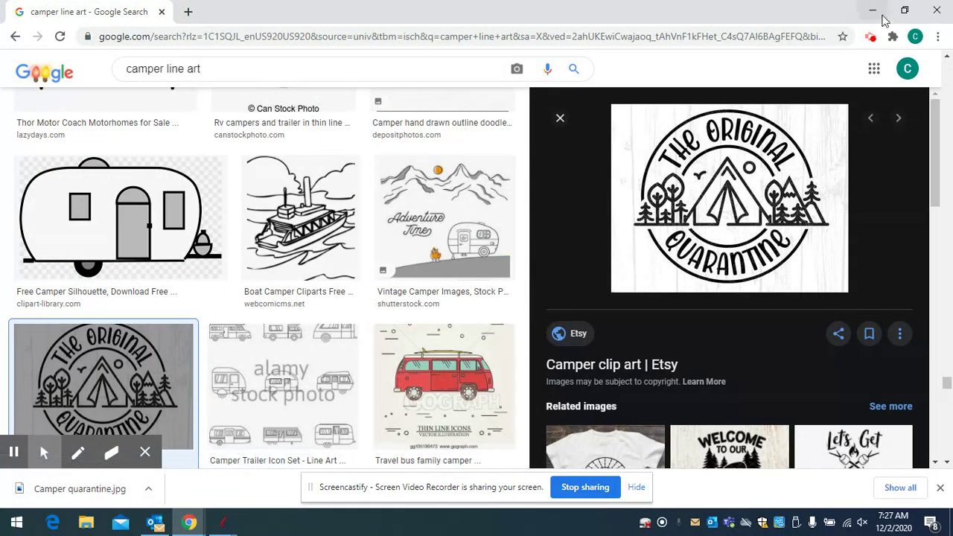
Switch to Aspire and create a new job 21 inches wide, 21 inches high and 0.75 inches thick
left_click(875, 13)
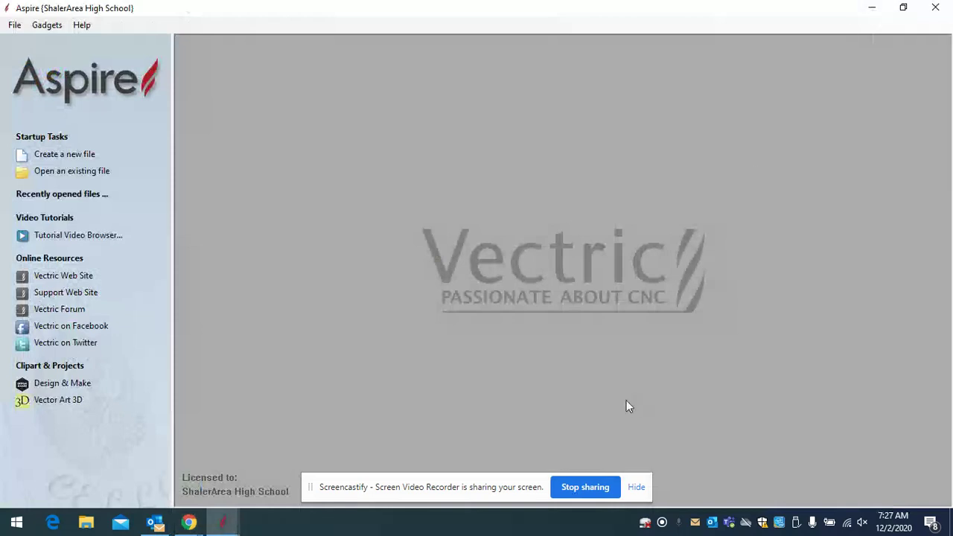
left_click(77, 161)
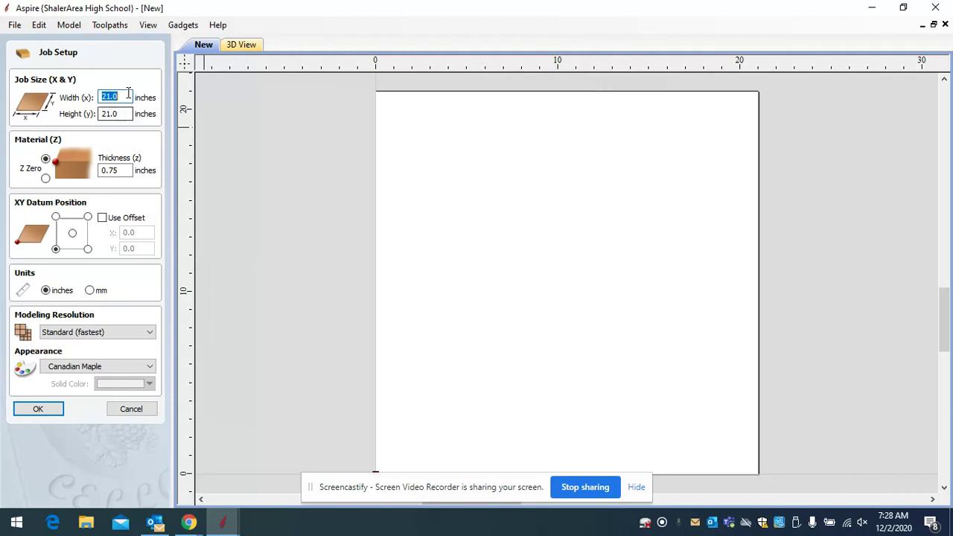
type("2")
type("2")
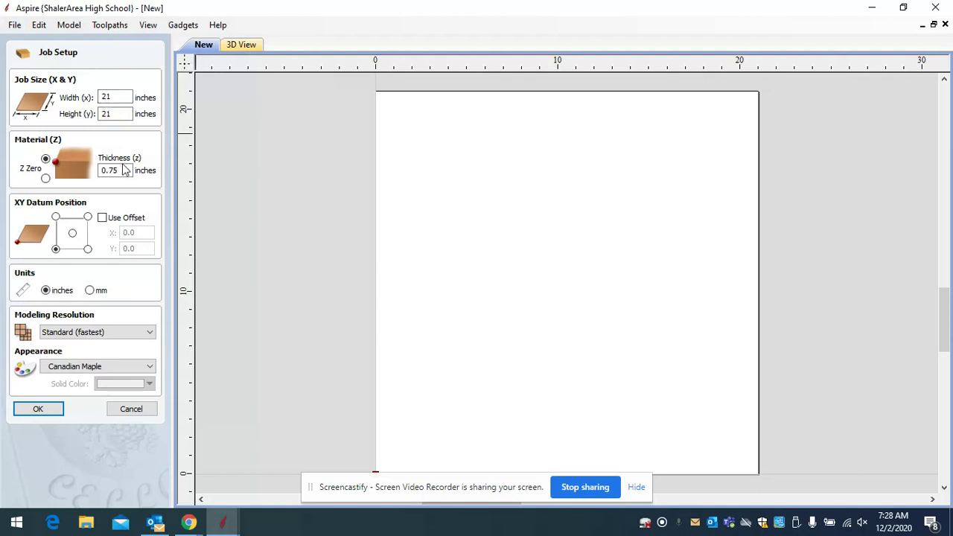
double_click(123, 171)
type(".75")
left_click(39, 409)
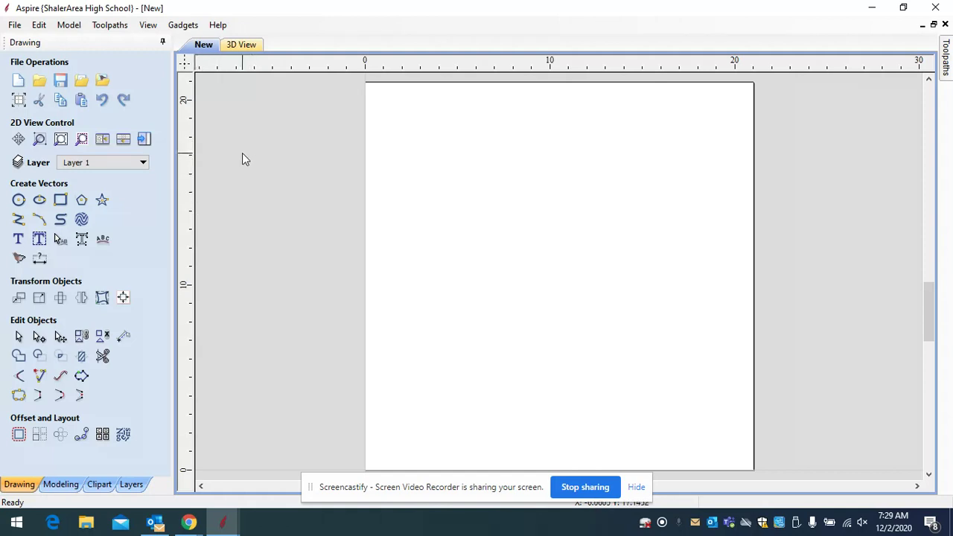
Import the bitmap Camper quarantine.jpg from the Desktop into the job and select it
left_click(104, 82)
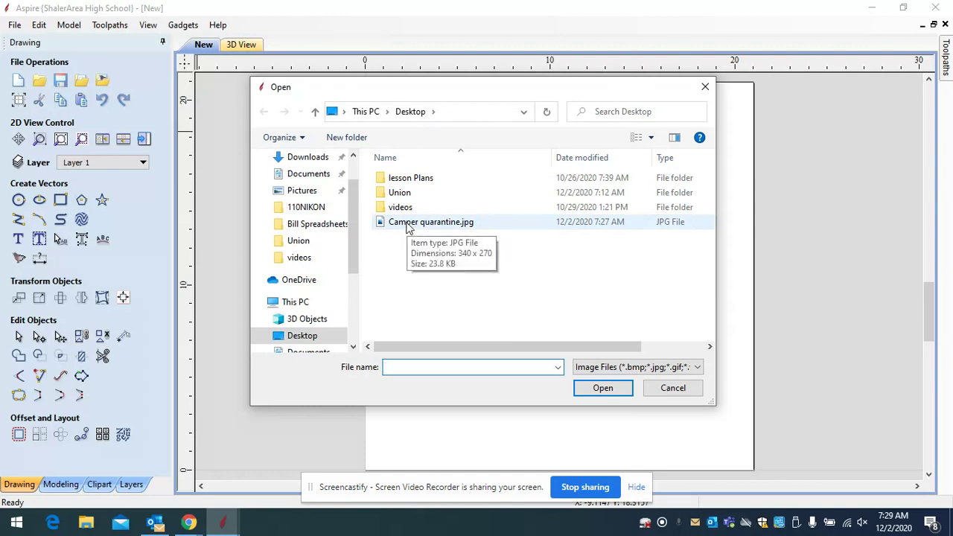
double_click(408, 224)
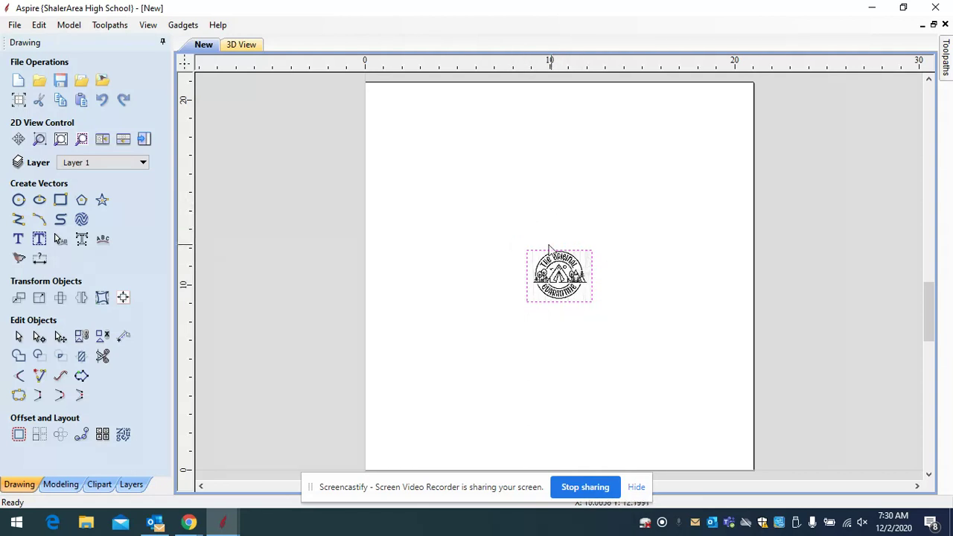
left_click(546, 216)
left_click_drag(489, 206, 636, 350)
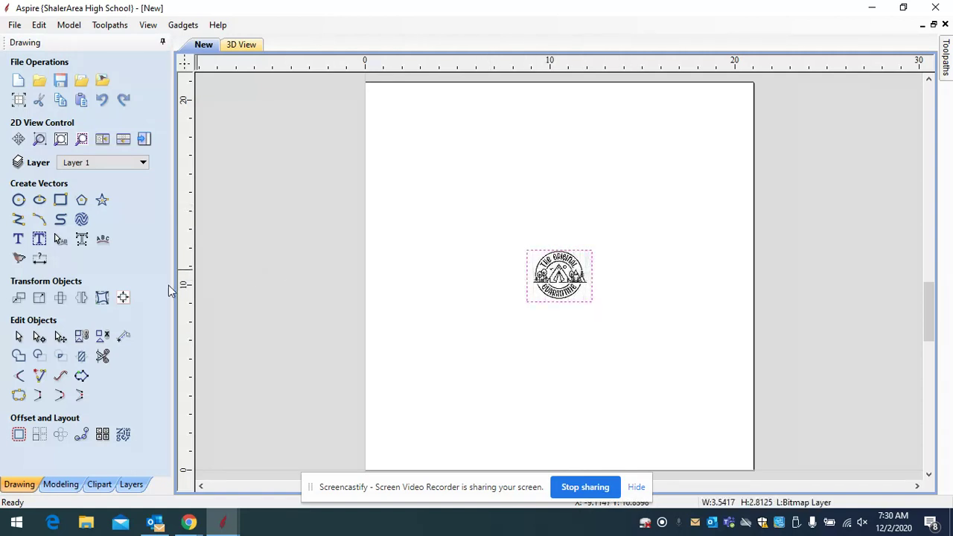
Trace the camping bitmap in black and white with corner fit 100% and noise filter 7, and apply the grouped vectors
scroll(543, 315, "up", 7)
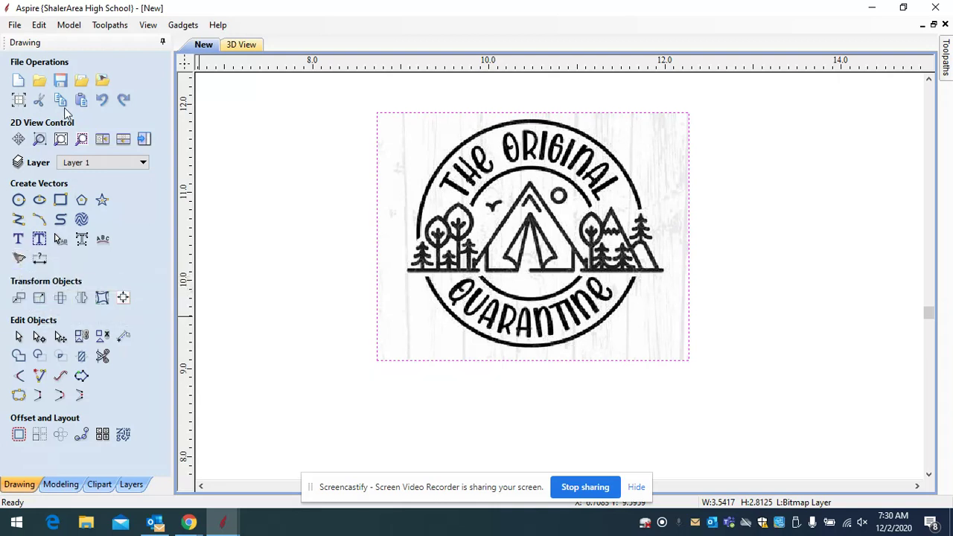
left_click(19, 263)
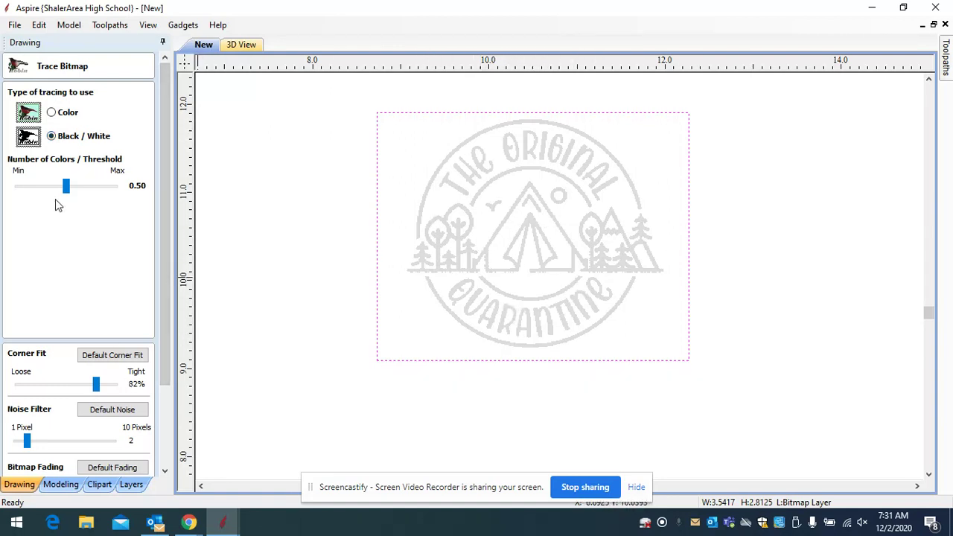
scroll(91, 280, "down", 3)
scroll(96, 287, "down", 3)
left_click(74, 466)
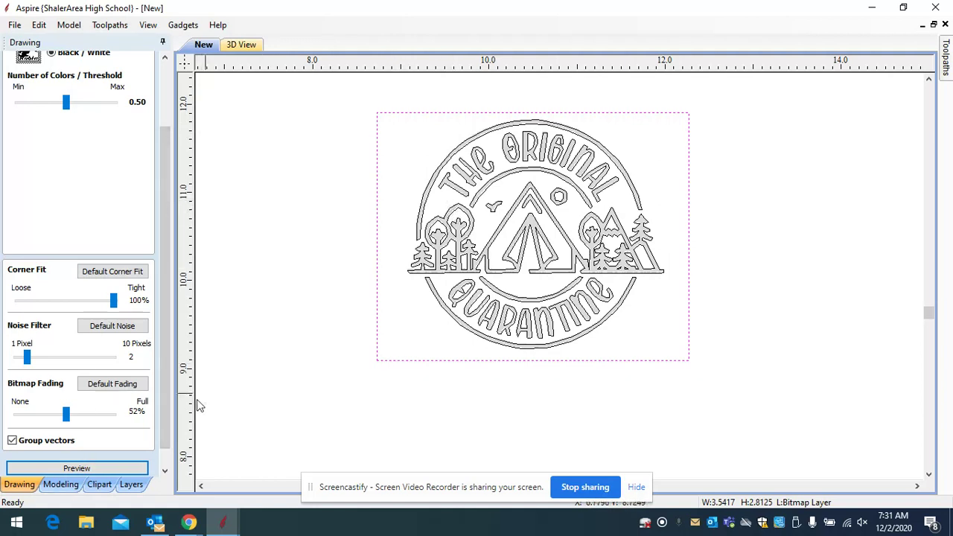
scroll(128, 365, "down", 1)
left_click_drag(27, 336, 79, 336)
left_click(124, 467)
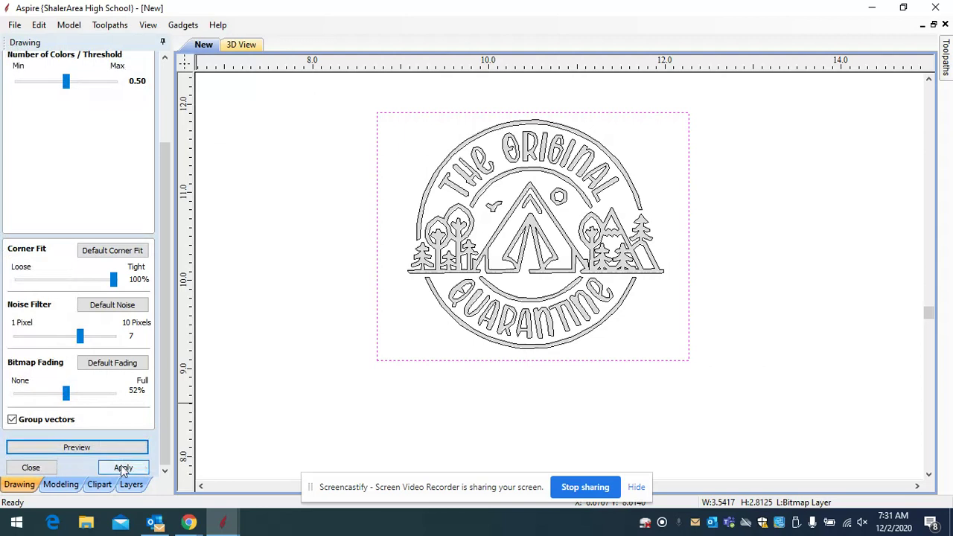
Delete the original bitmap behind the traced vectors and close the bitmap tracing tool
left_click(331, 276)
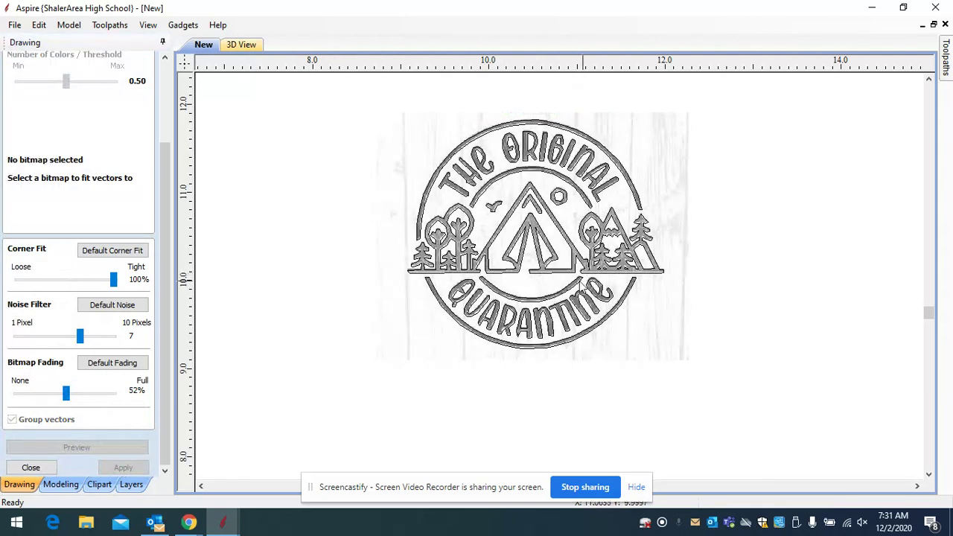
left_click(662, 149)
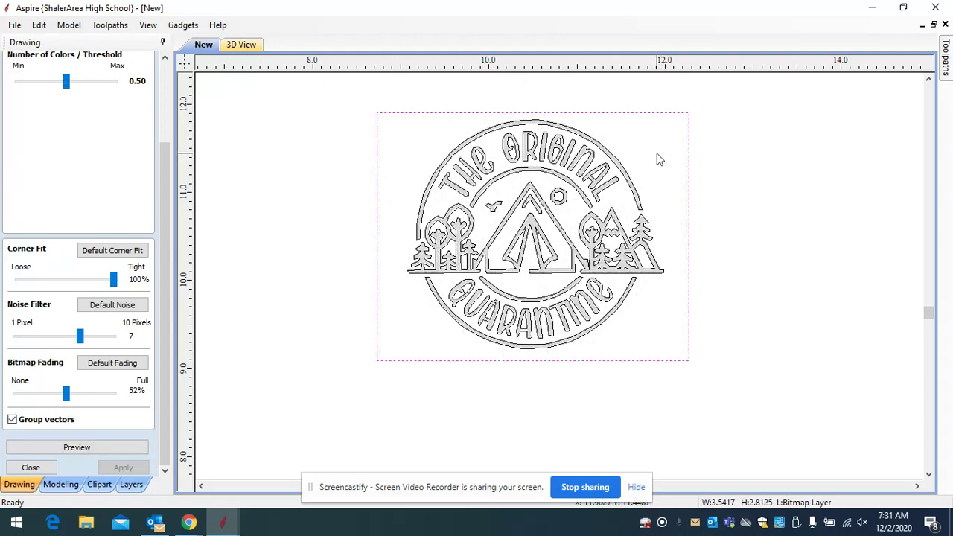
left_click(586, 426)
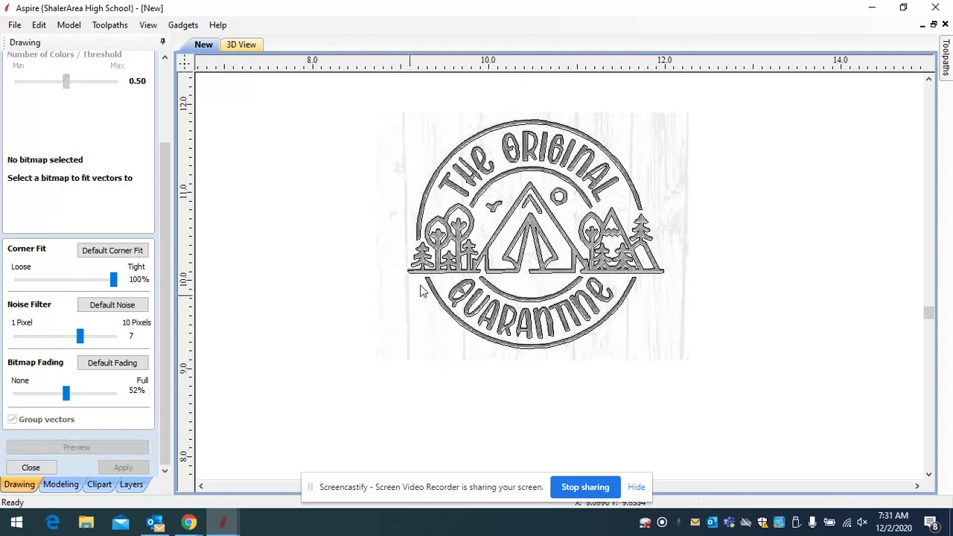
left_click(629, 139)
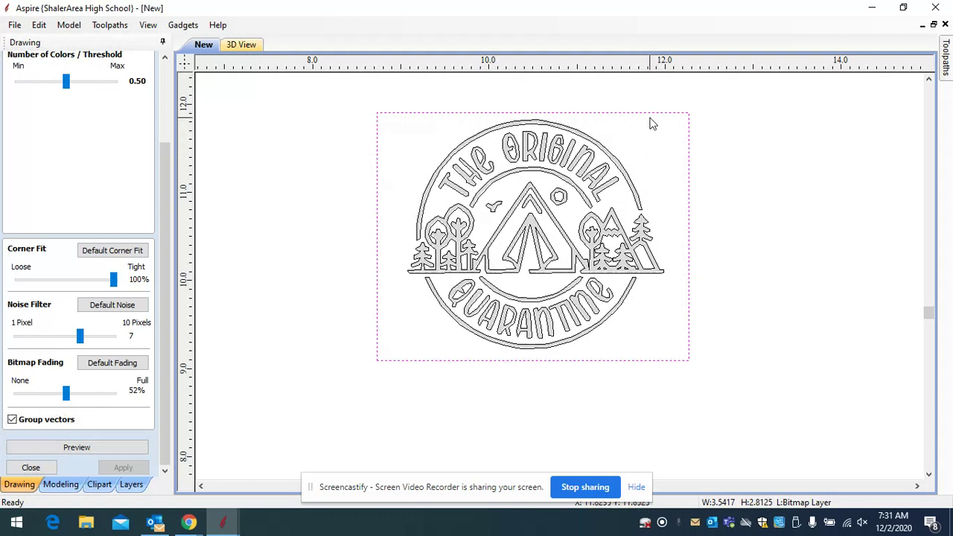
key("Escape")
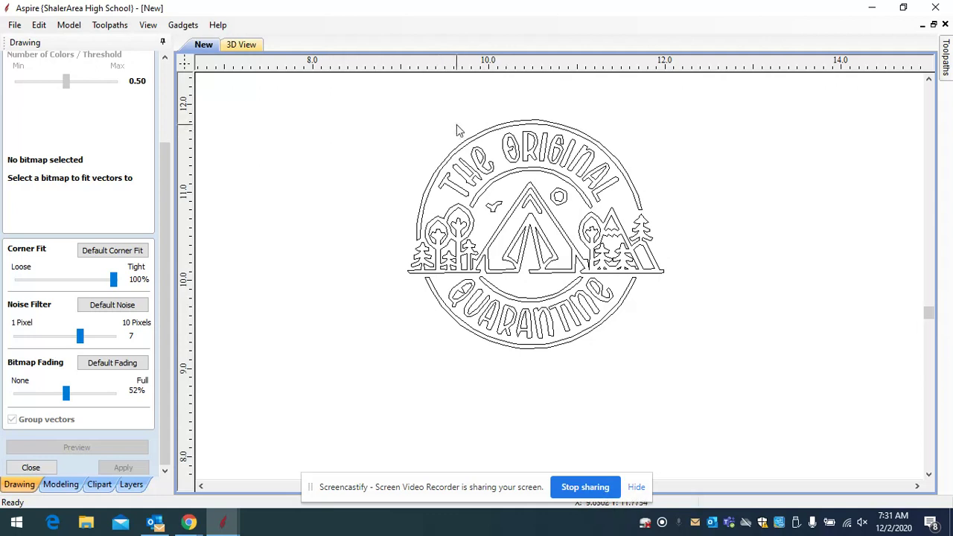
scroll(456, 126, "down", 2)
scroll(417, 112, "down", 3)
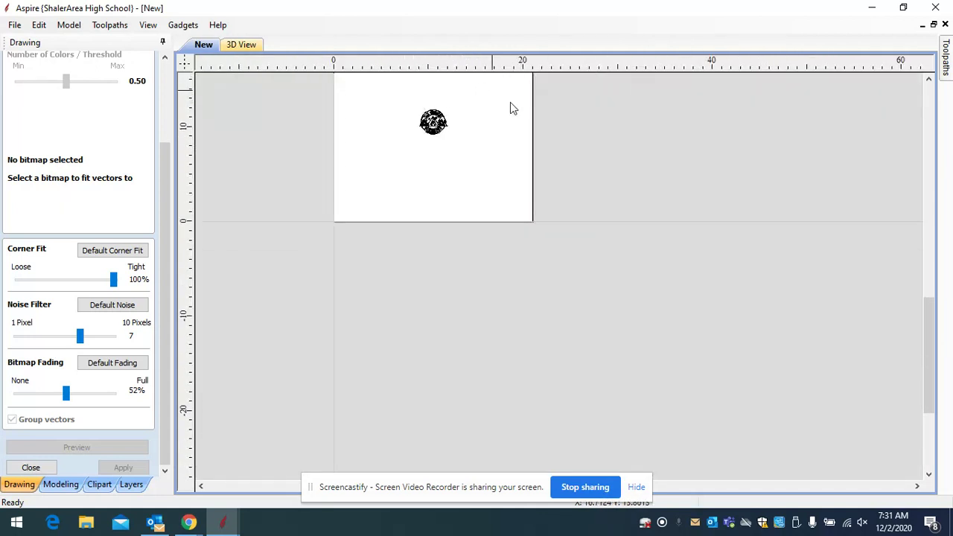
left_click_drag(930, 354, 929, 298)
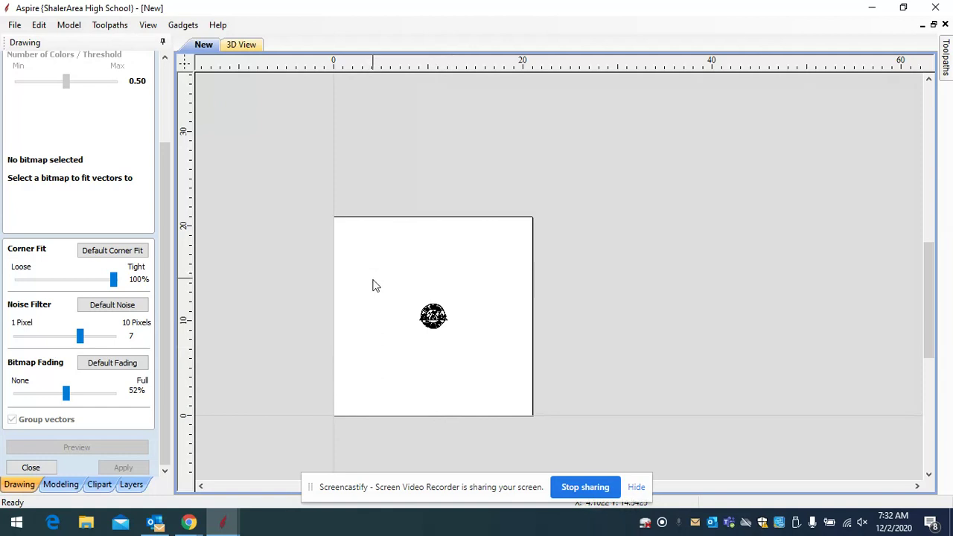
left_click(43, 467)
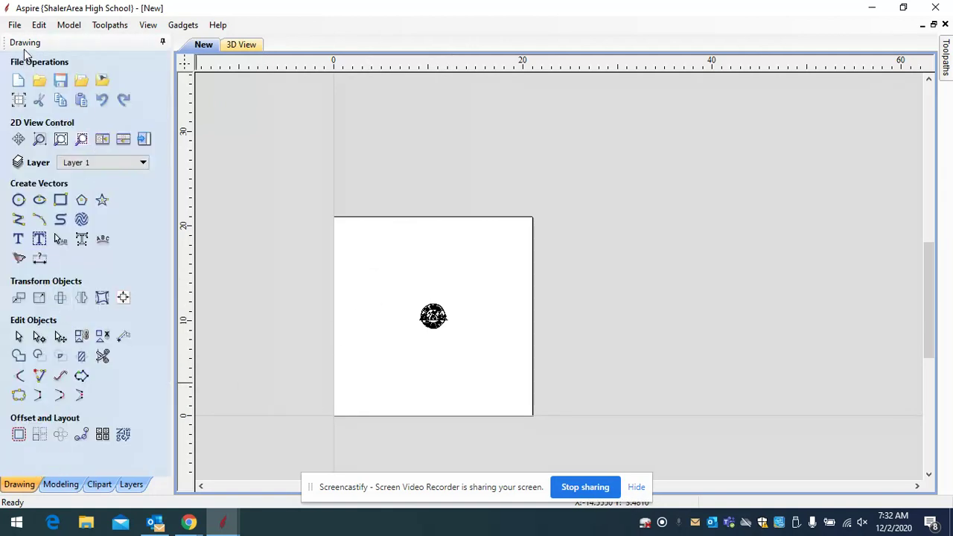
Select all traced camping vectors and resize them proportionally about their centre to a width of 20 inches
left_click_drag(385, 271, 483, 368)
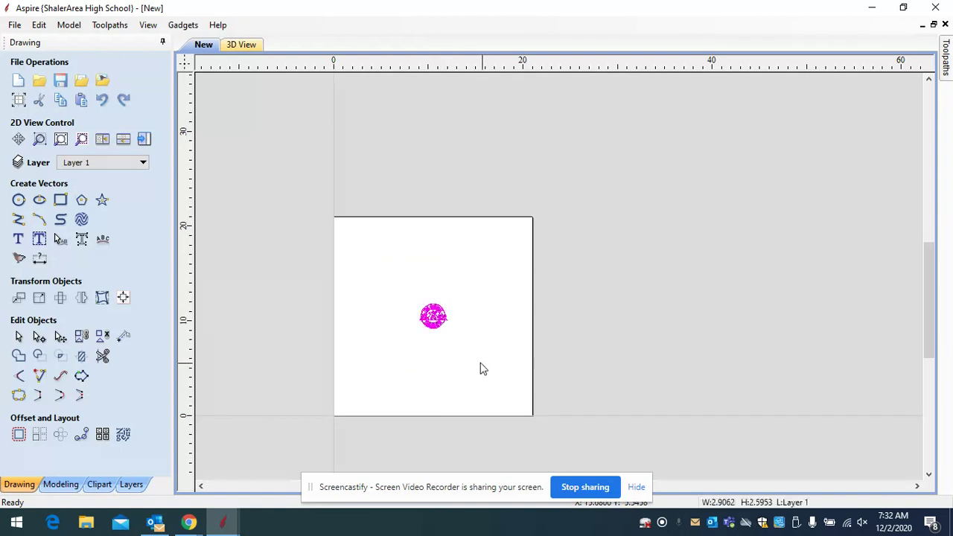
scroll(459, 345, "up", 5)
scroll(394, 327, "down", 1)
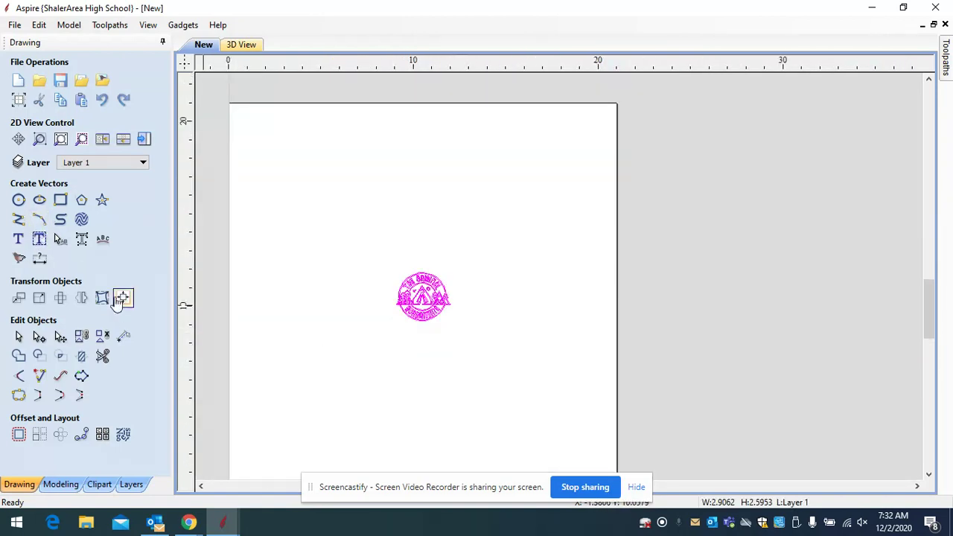
left_click(59, 140)
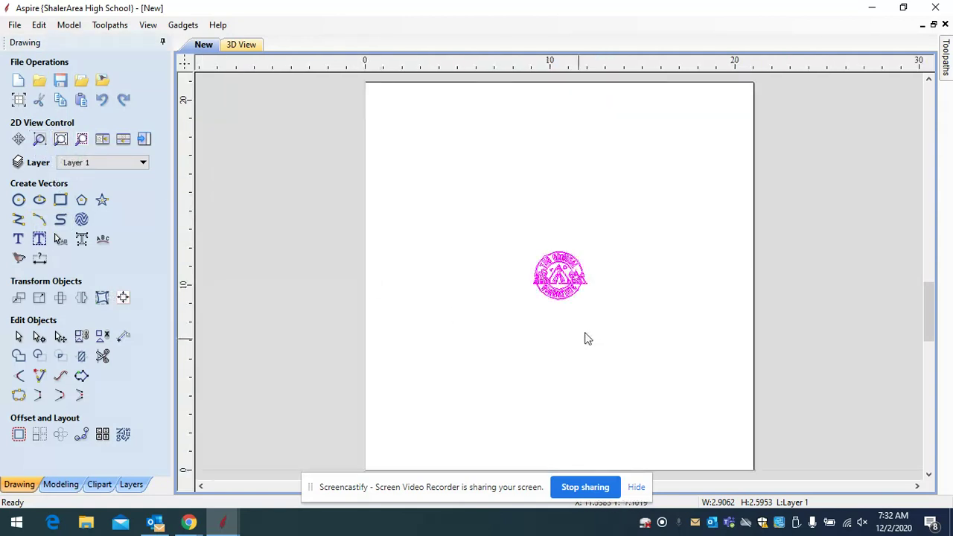
left_click(39, 299)
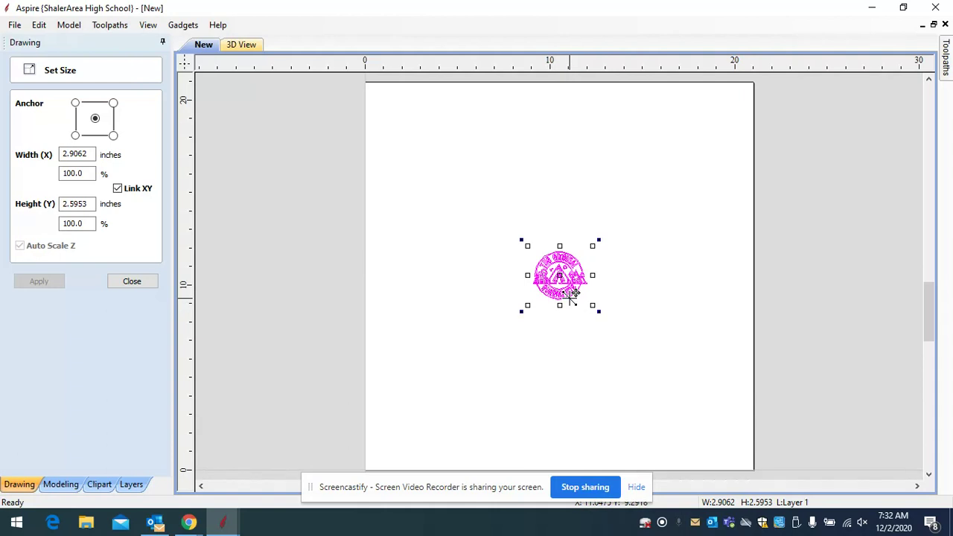
key("Escape")
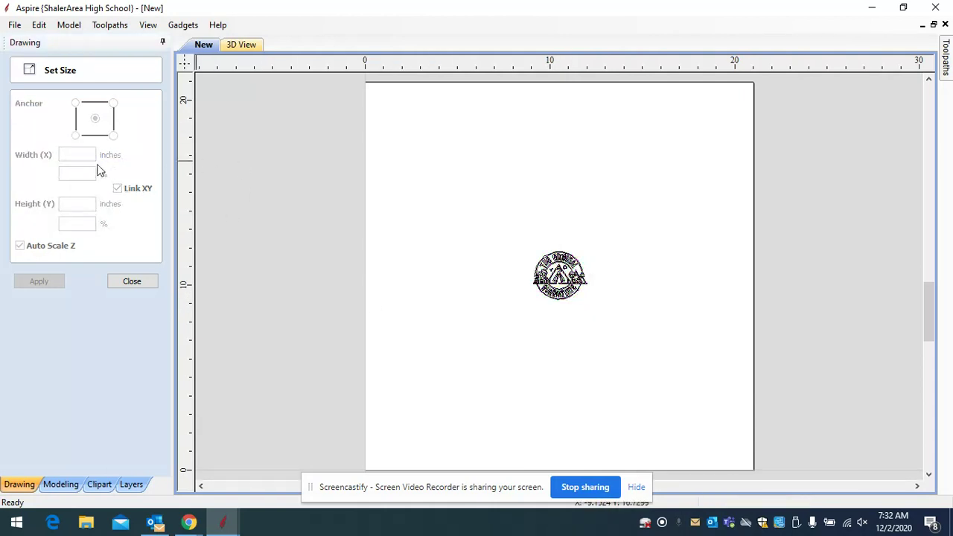
left_click_drag(526, 215, 621, 357)
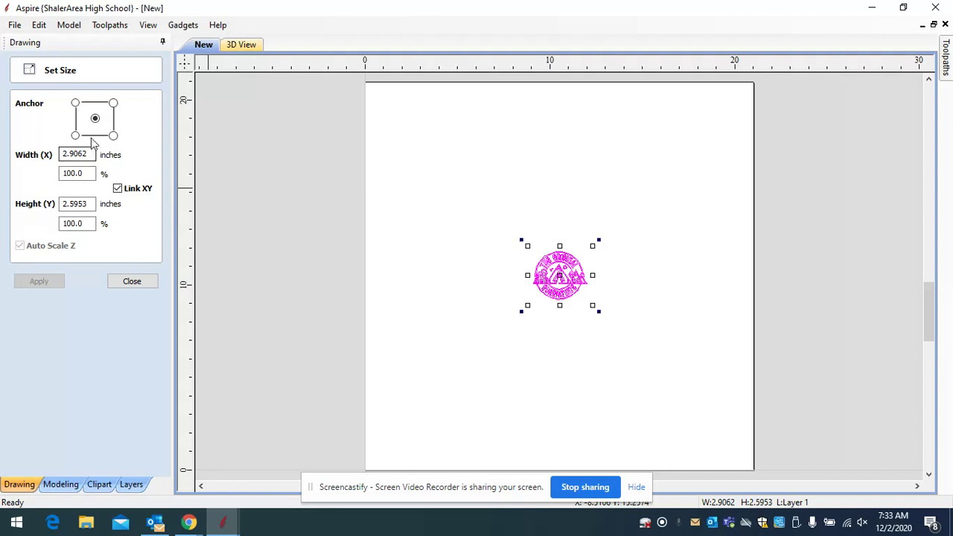
left_click(91, 154)
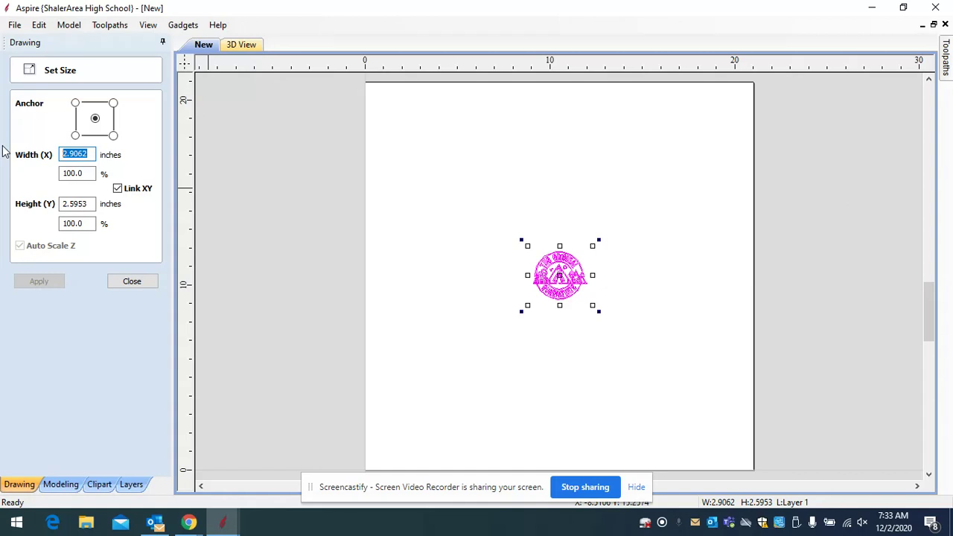
type("20")
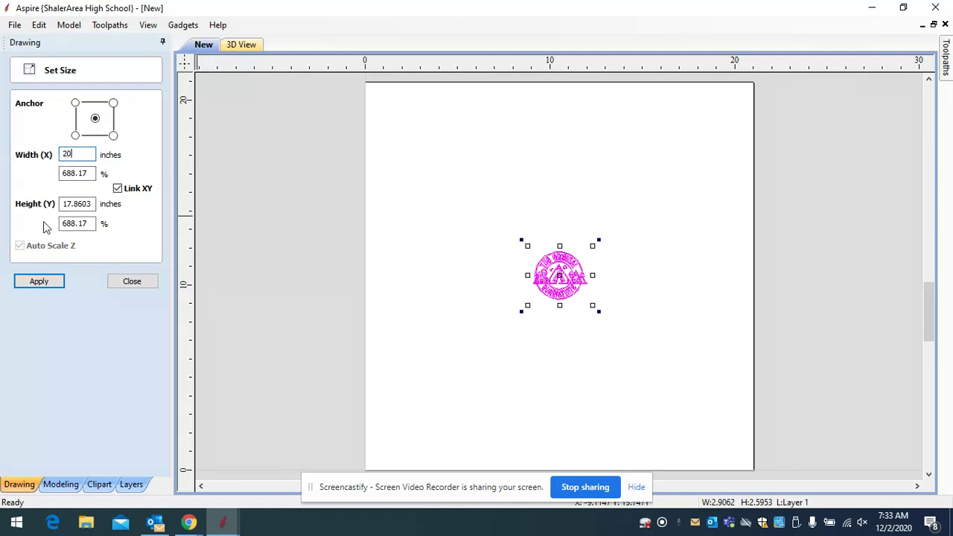
left_click(33, 280)
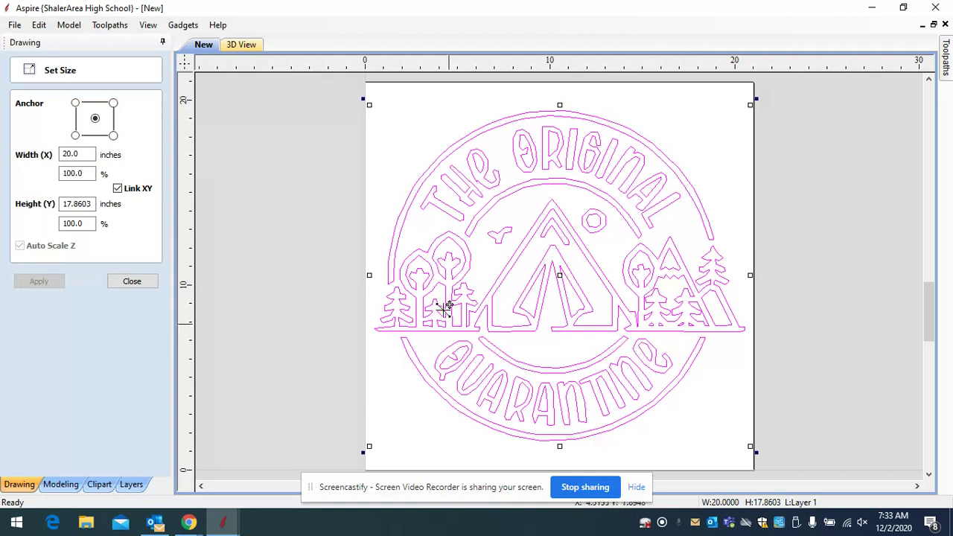
Reduce the width of the selected camping design to 18 inches, keeping its proportions
left_click_drag(86, 154, 57, 156)
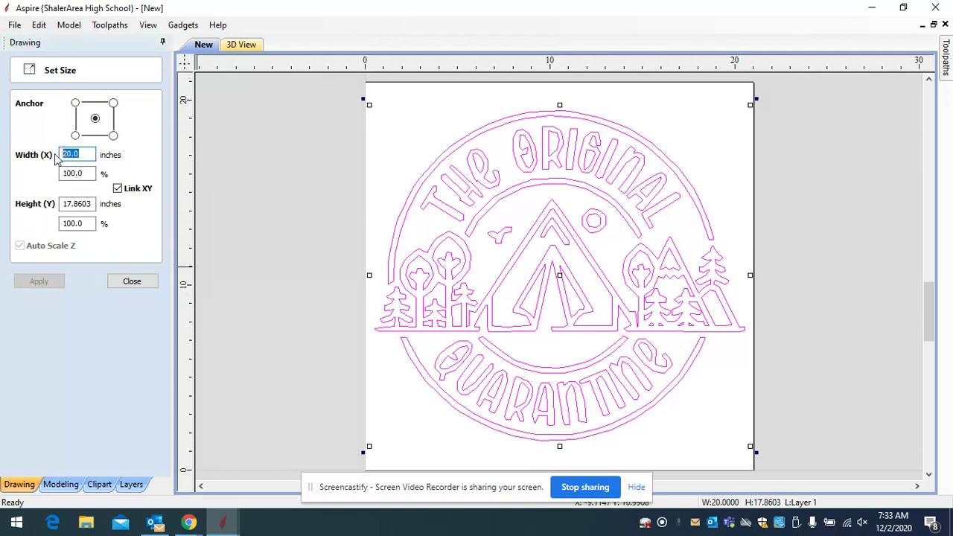
type("18")
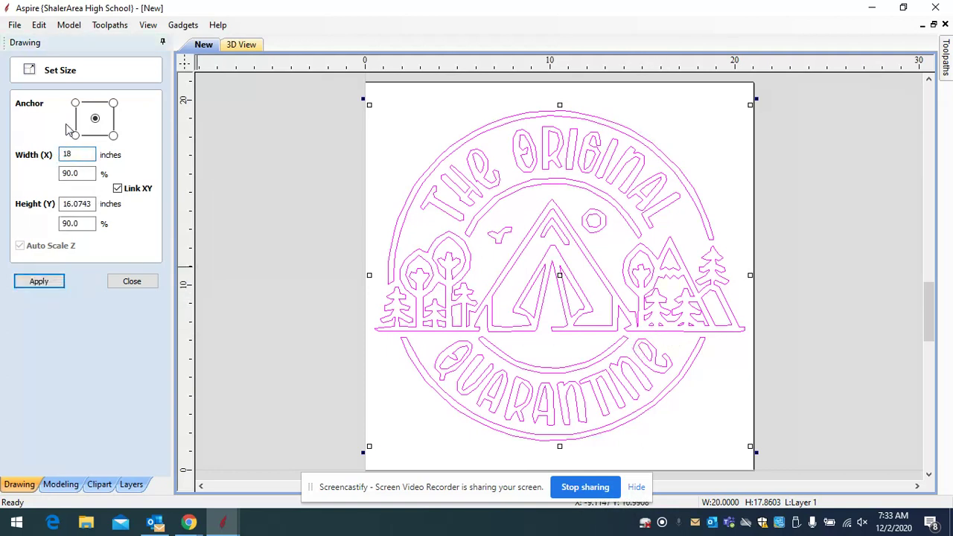
left_click(40, 281)
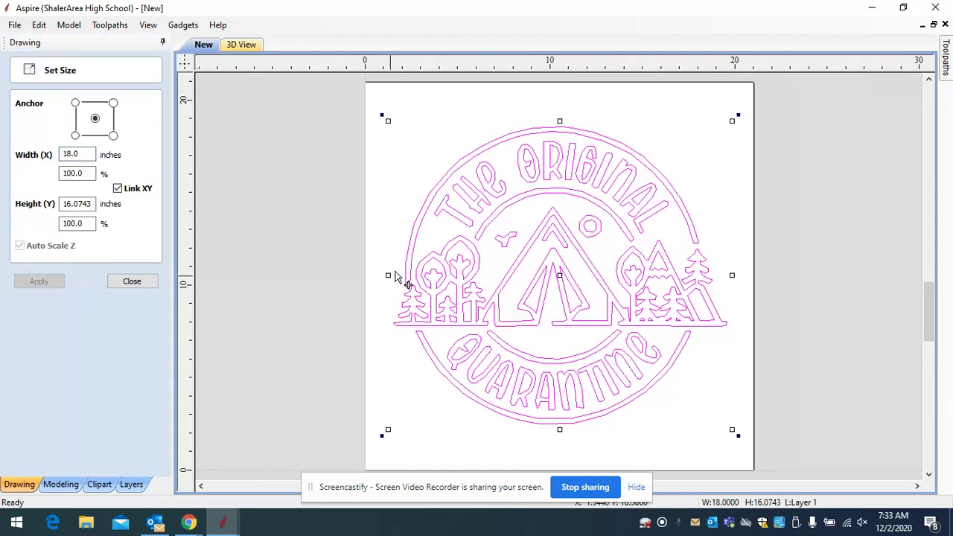
Draw a circle 20 inches in diameter with its centre point at X 0.0, Y 0.0
left_click(308, 218)
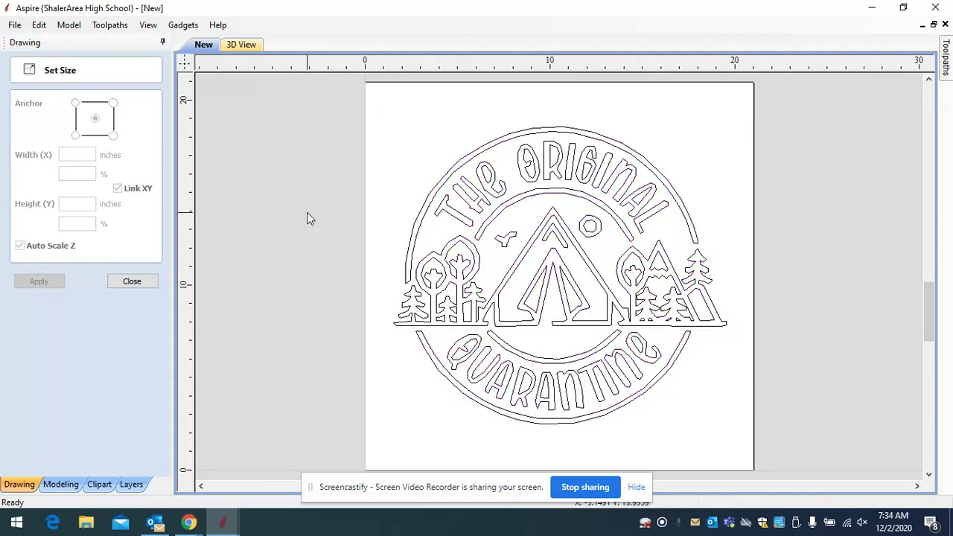
left_click(141, 281)
left_click(19, 200)
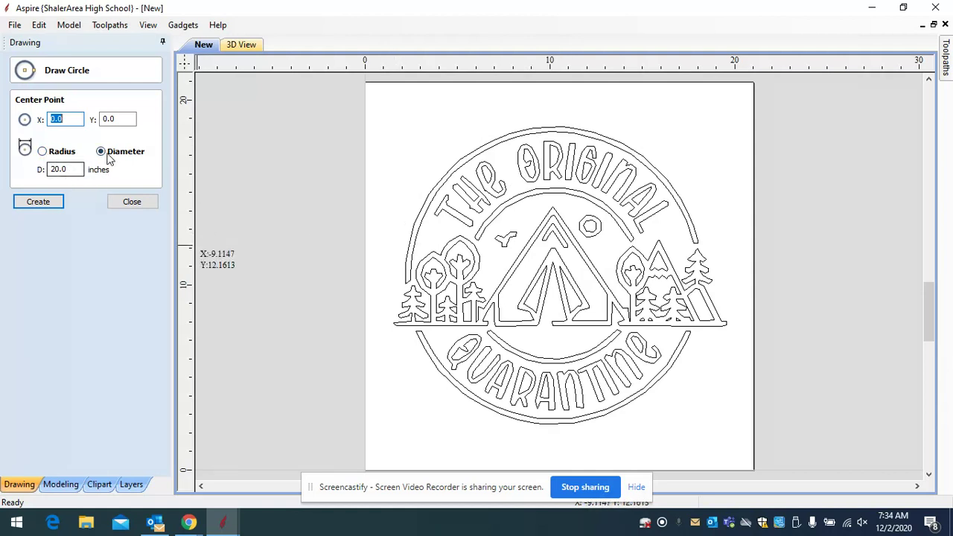
double_click(58, 170)
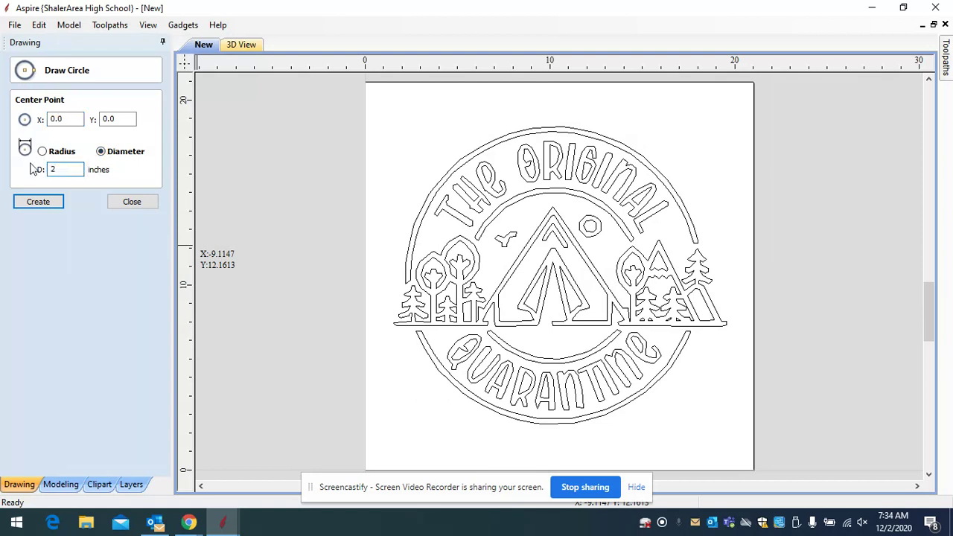
left_click(33, 202)
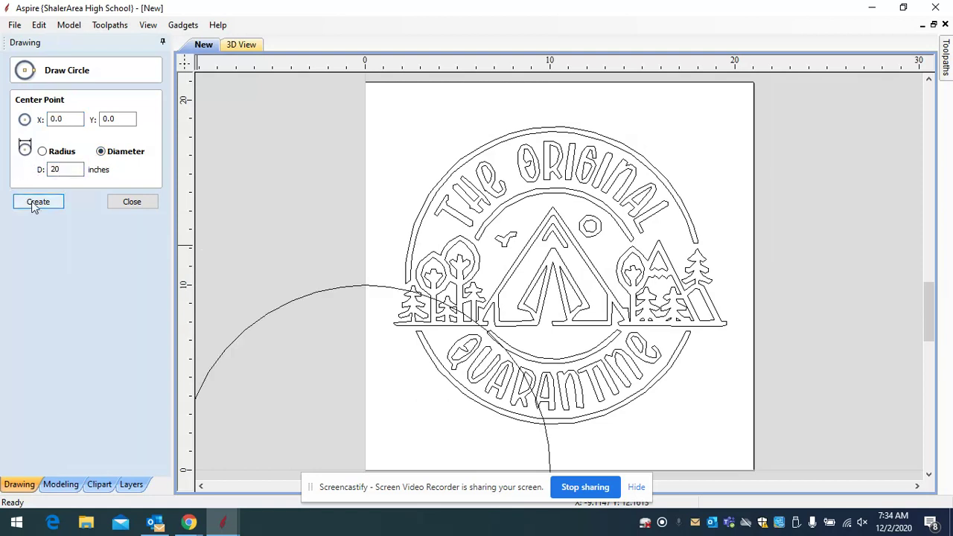
left_click(131, 203)
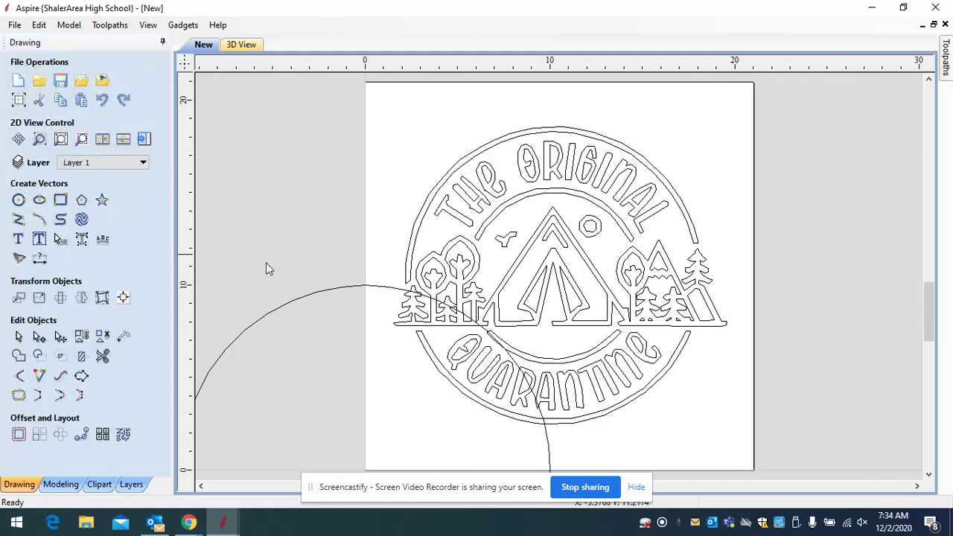
Centre the 20-inch circle on the material both horizontally and vertically
left_click(351, 288)
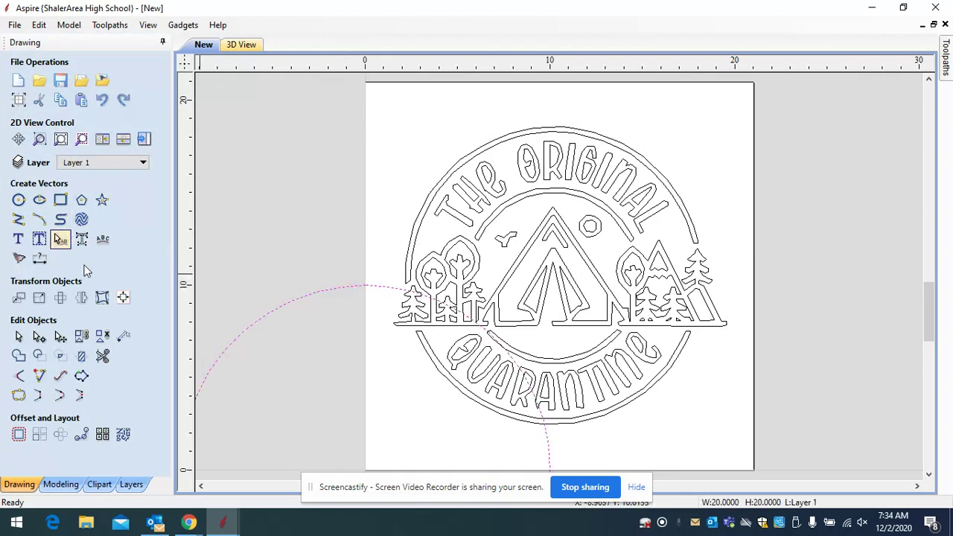
left_click(123, 299)
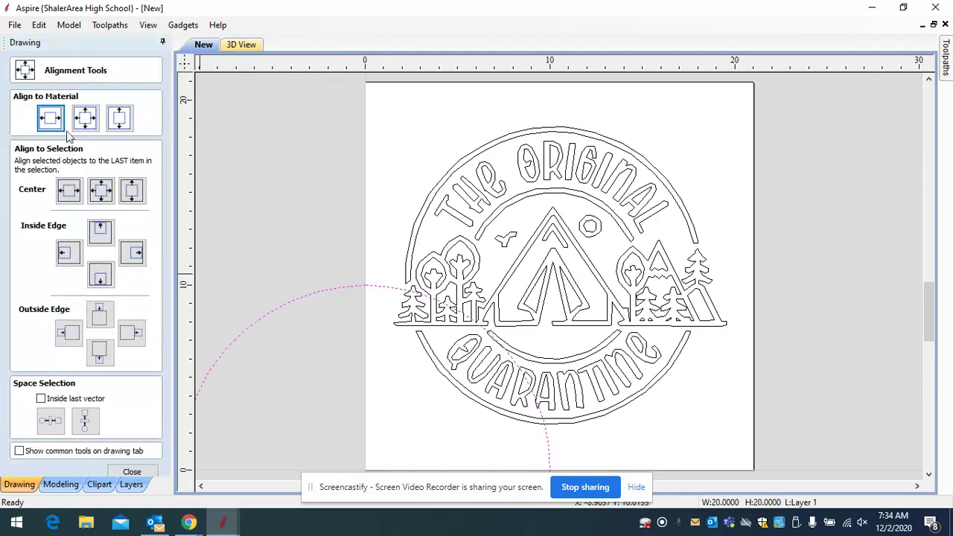
left_click(85, 118)
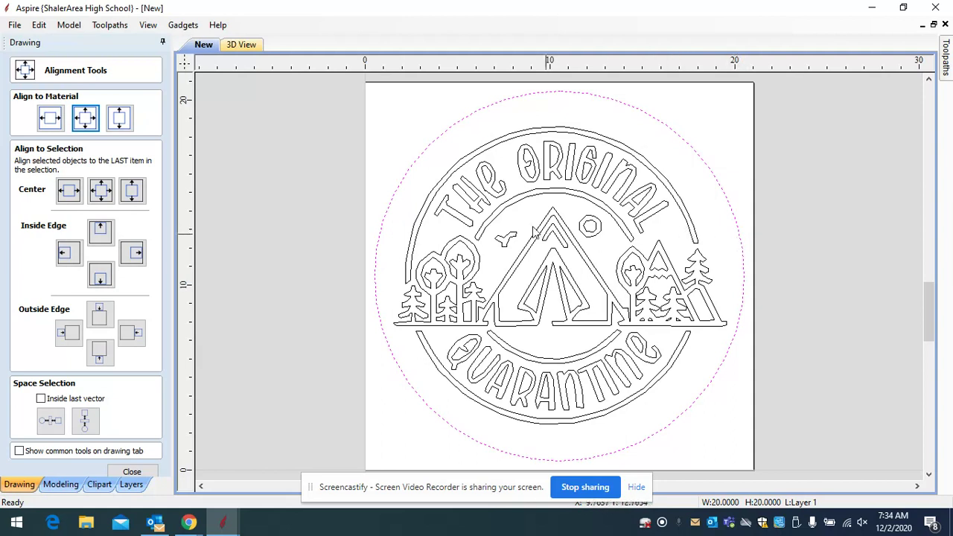
Nudge the traced camping design two increments to the right within the circle and close the alignment tools
left_click(468, 134)
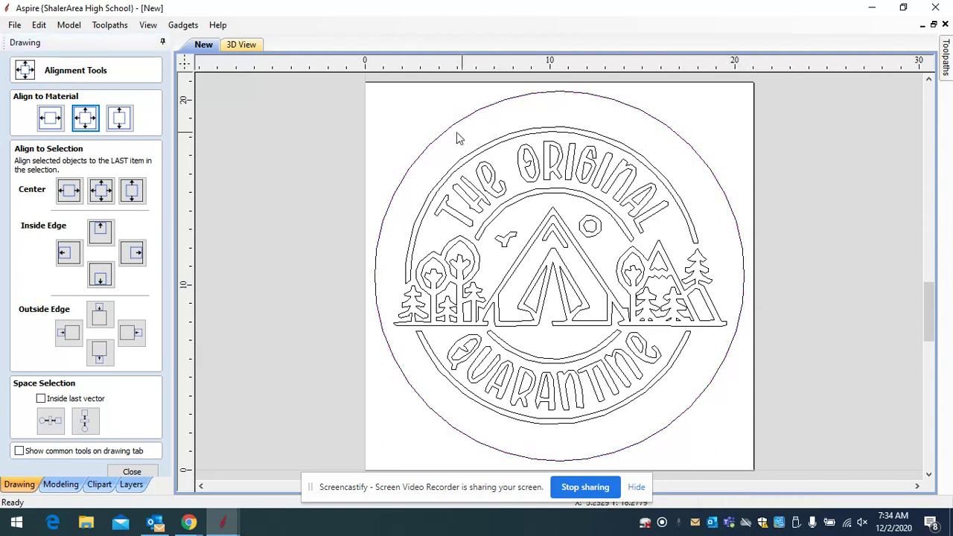
left_click_drag(408, 116, 751, 447)
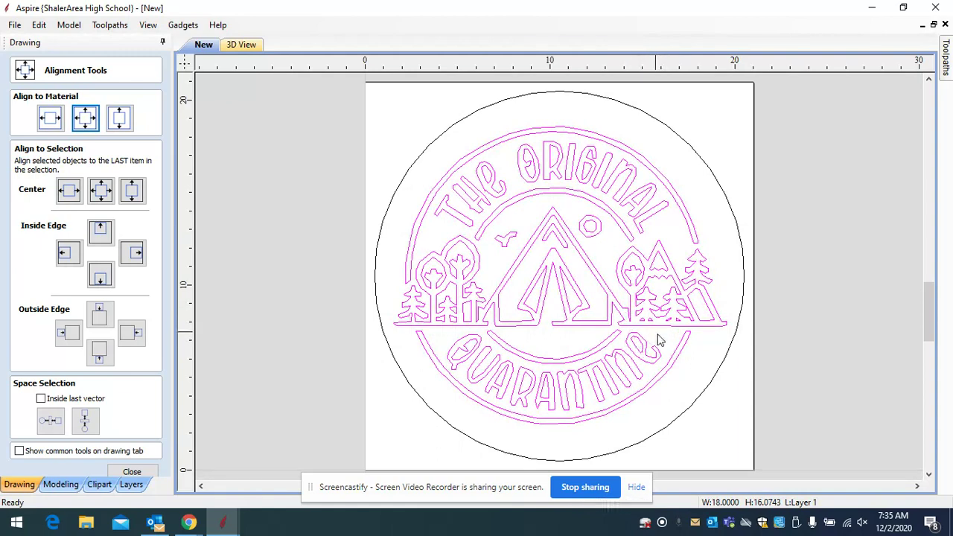
key("Right")
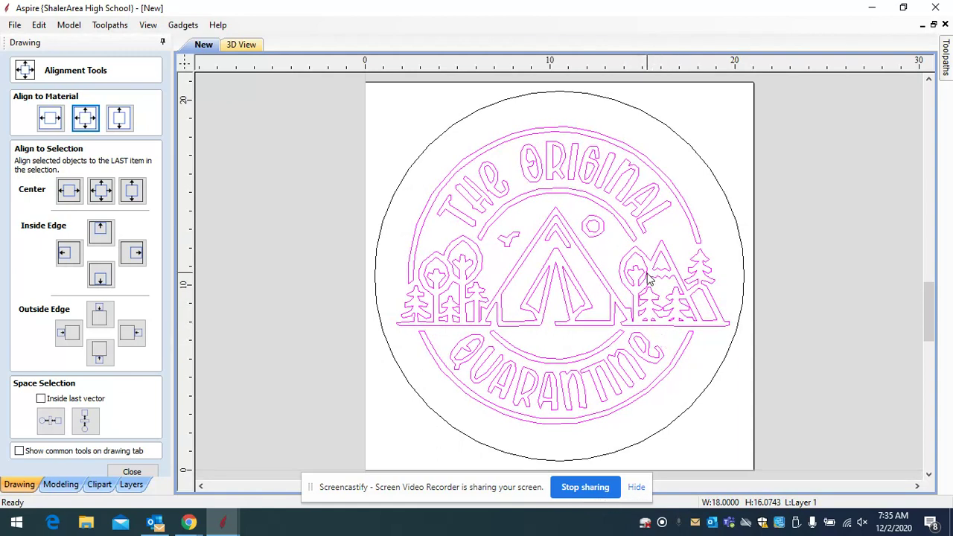
key("Right")
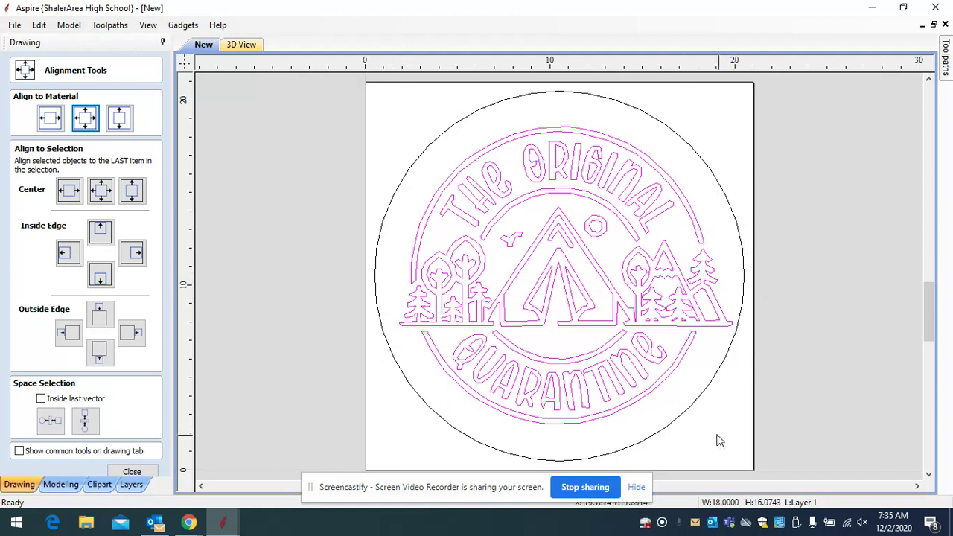
left_click(570, 426)
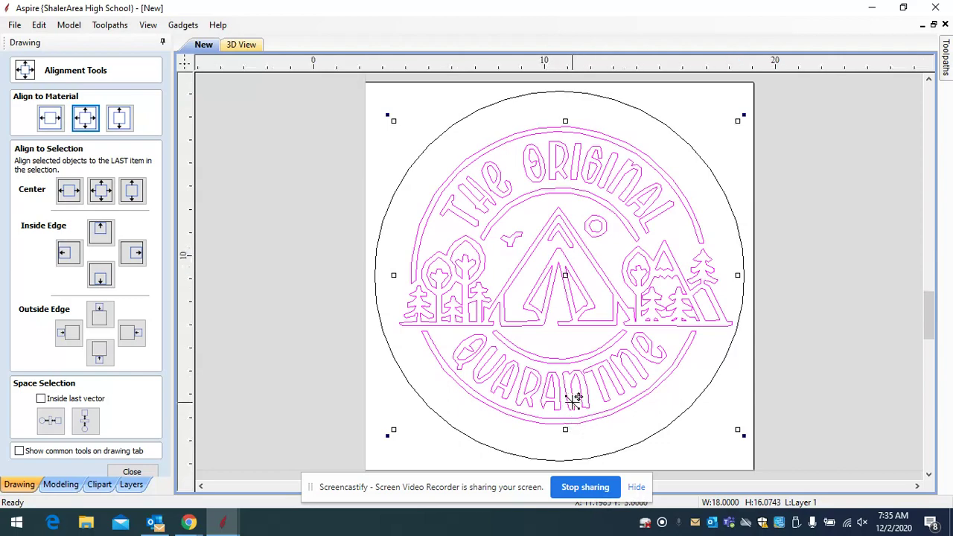
scroll(578, 425, "up", 2)
scroll(573, 422, "down", 2)
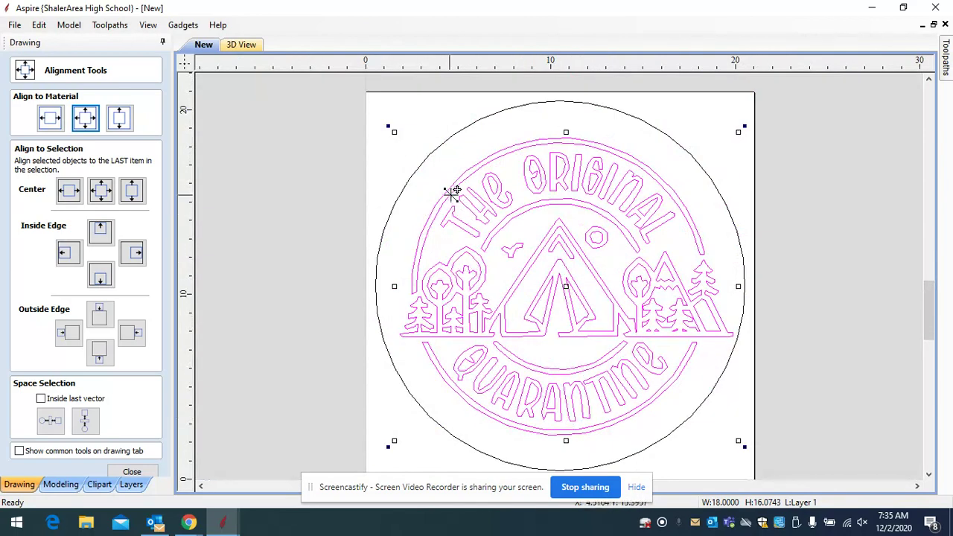
left_click(453, 142)
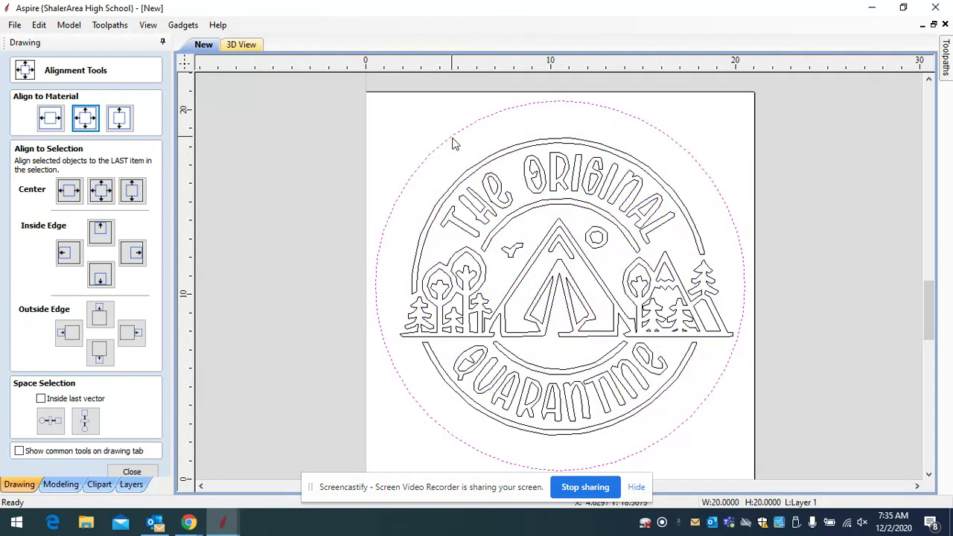
left_click(493, 183)
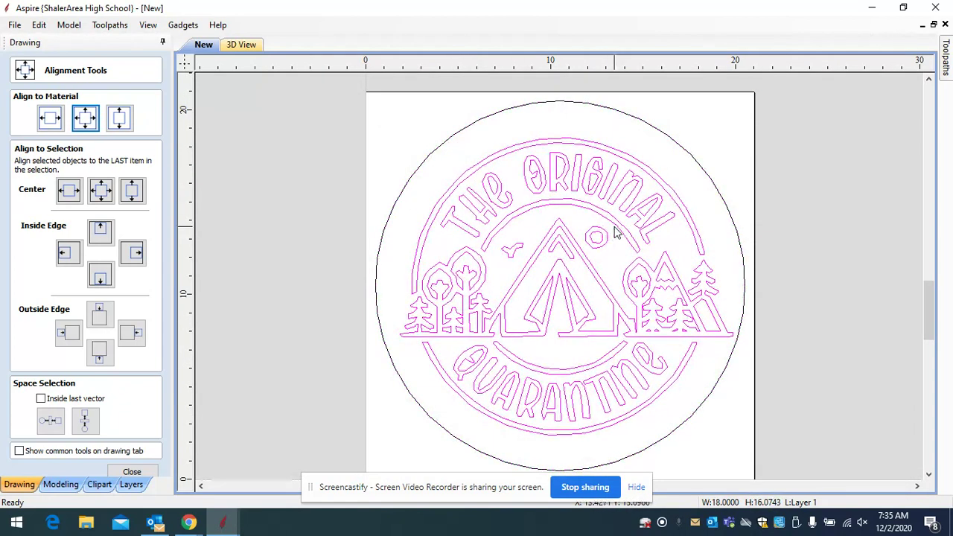
left_click(133, 473)
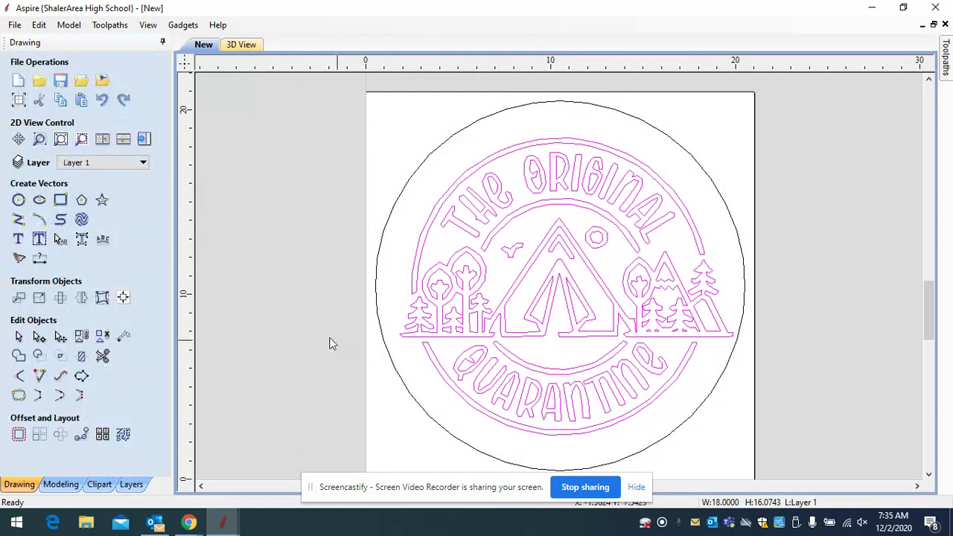
Draw an open V-shaped polyline about 1.9 inches wide and 1.5 inches high near the material's upper left corner
left_click(312, 337)
scroll(826, 286, "down", 2)
scroll(826, 286, "up", 2)
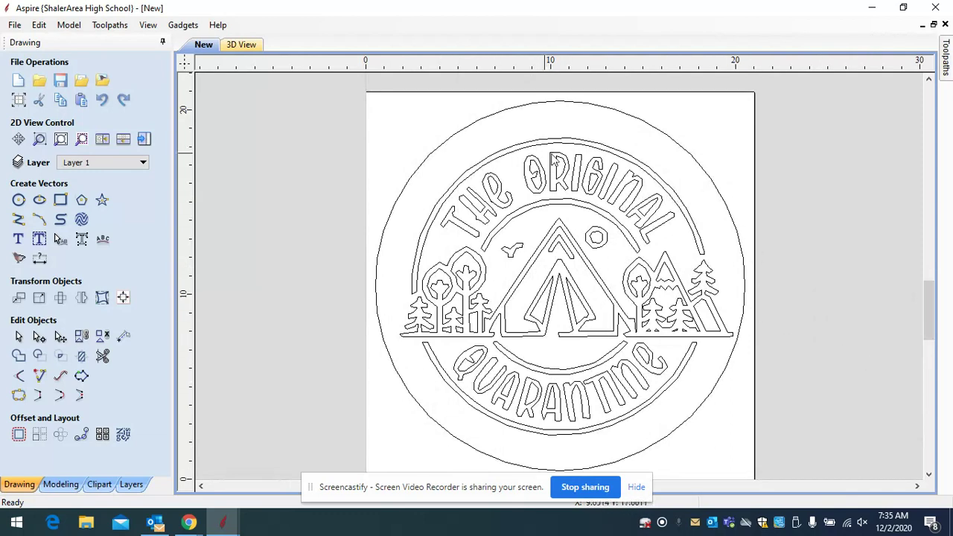
right_click(405, 328)
left_click(356, 350)
left_click(19, 219)
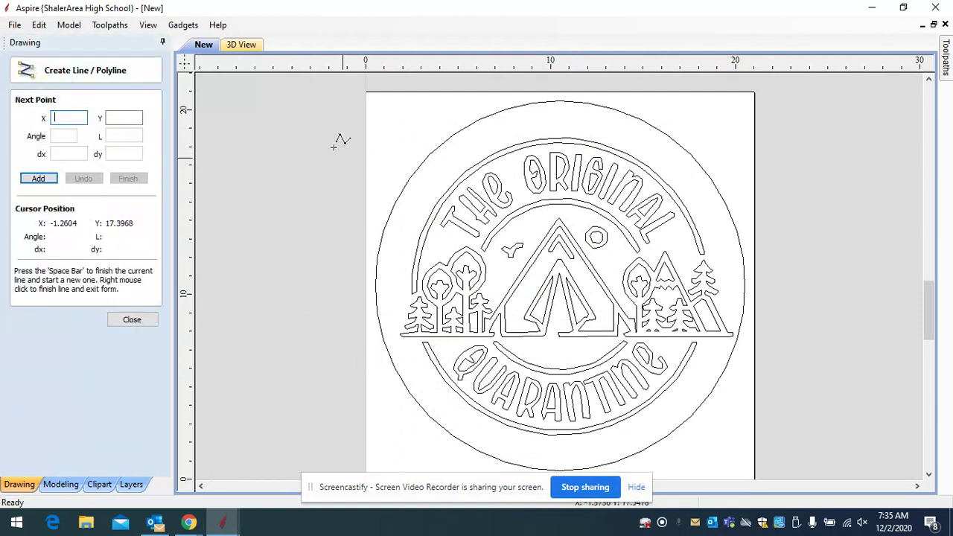
left_click(381, 129)
left_click(400, 158)
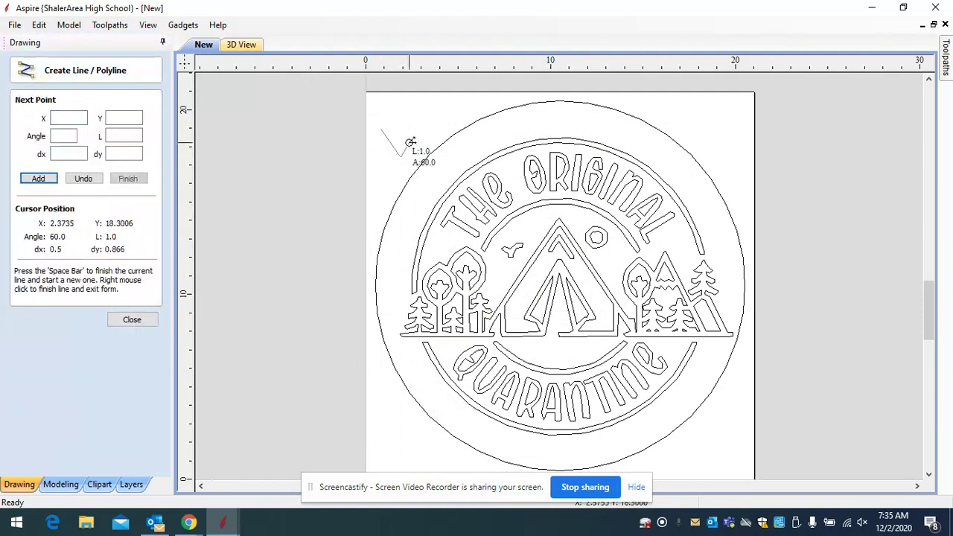
left_click(416, 134)
right_click(381, 159)
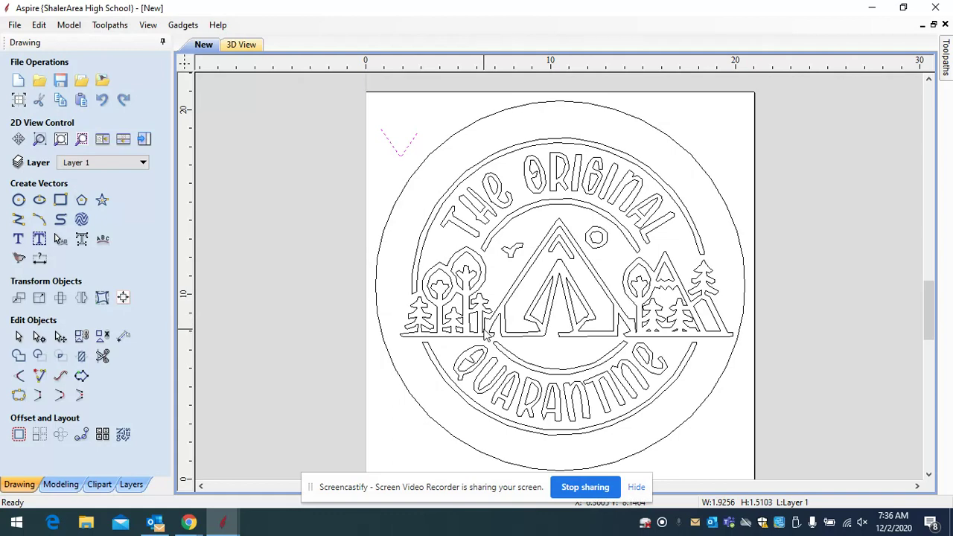
Examine the narrow gaps and small shapes around the tent, trees and mountain up close
scroll(677, 350, "up", 4)
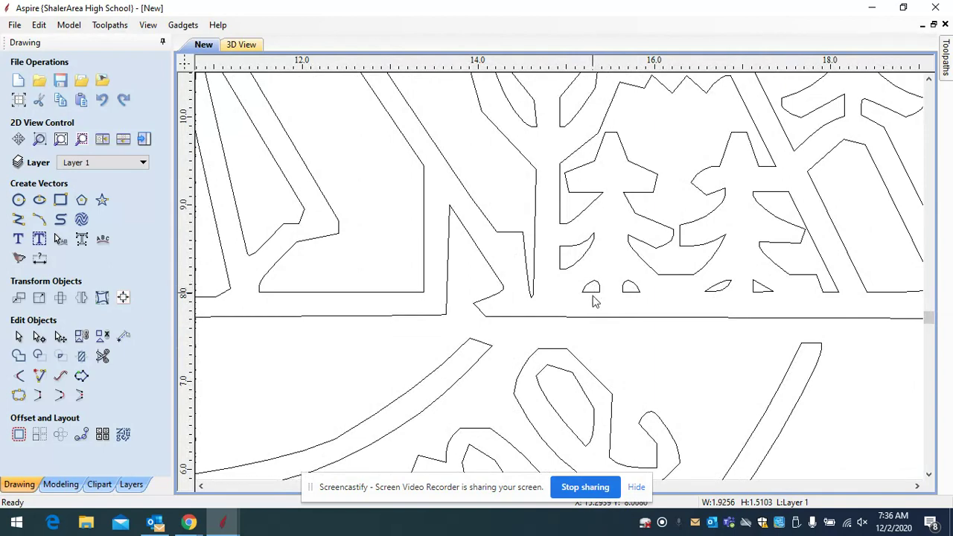
scroll(577, 287, "down", 2)
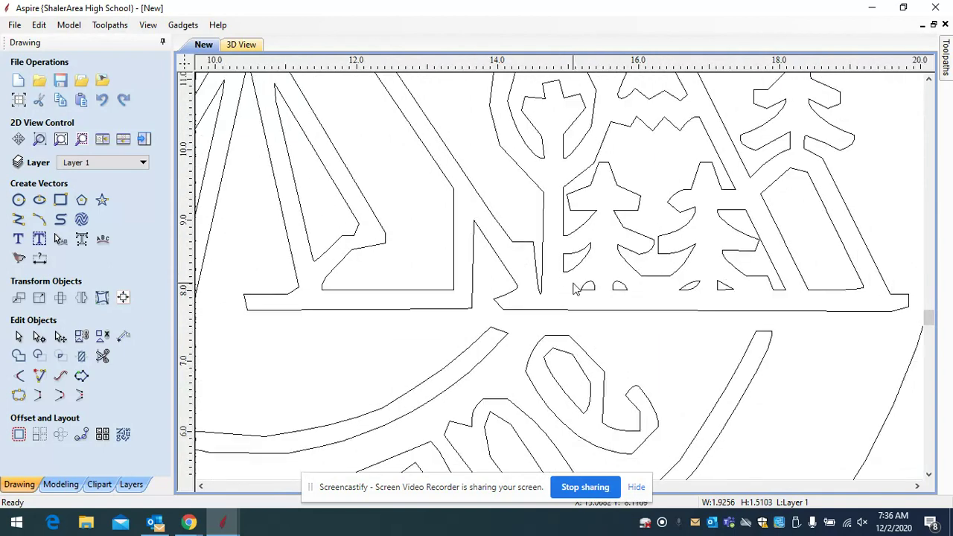
scroll(574, 285, "down", 3)
scroll(596, 236, "up", 4)
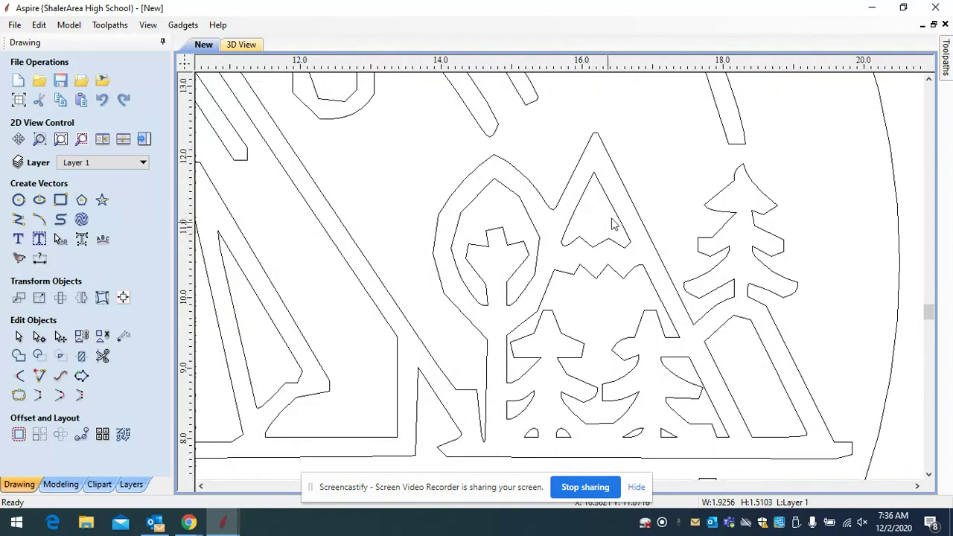
scroll(559, 275, "down", 4)
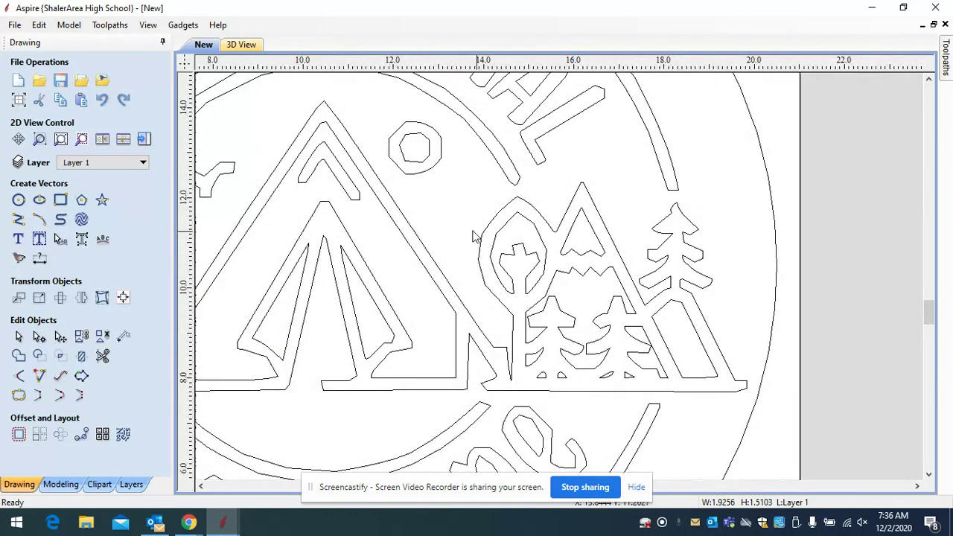
scroll(382, 216, "down", 2)
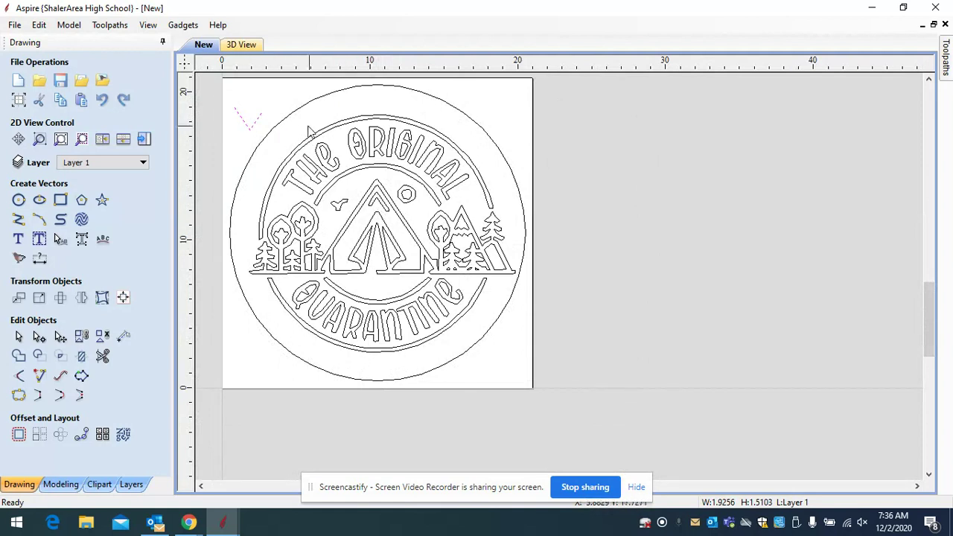
Delete the V-shaped polyline near the material's upper left corner and fit the whole material in view
left_click(248, 121)
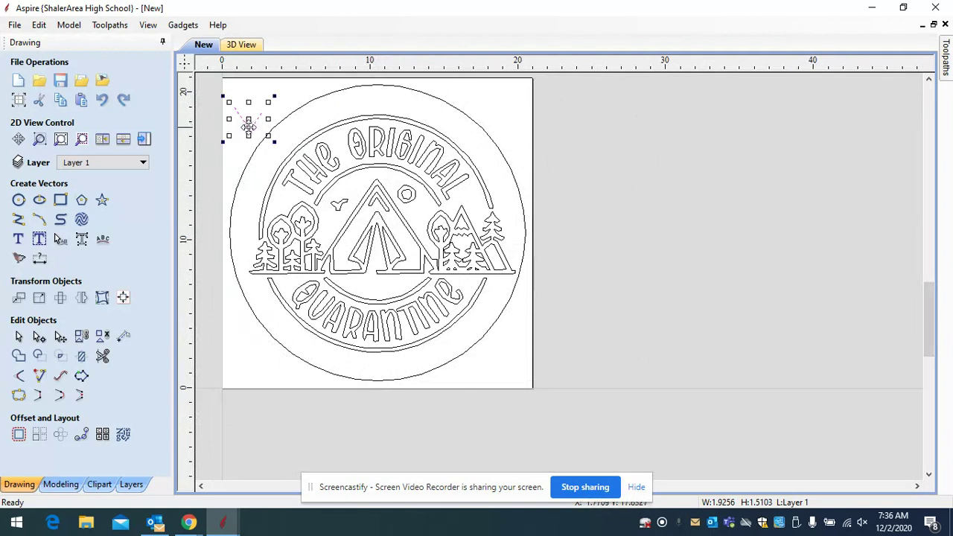
key("Delete")
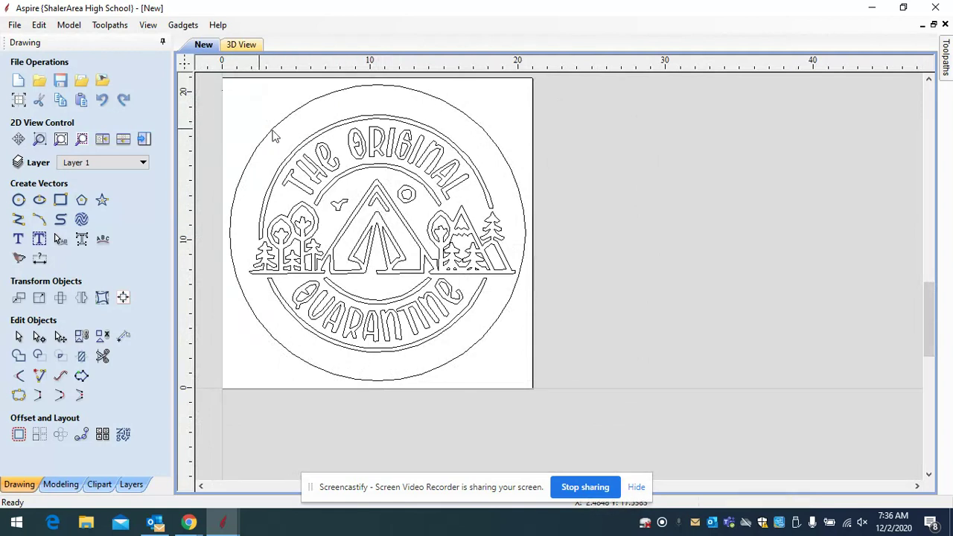
left_click(62, 140)
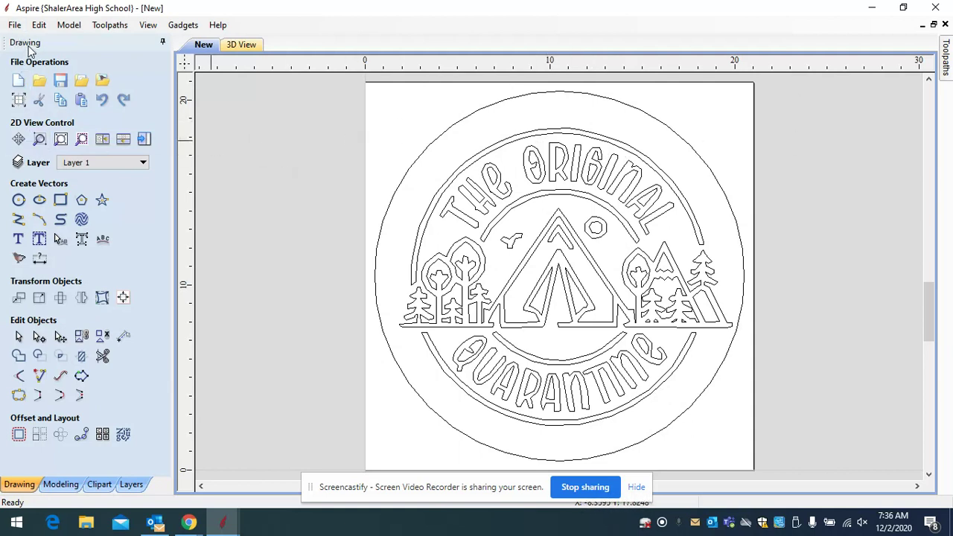
Start a V-Carve / Engraving toolpath and give it a flat depth of 0.5 inches
left_click(946, 62)
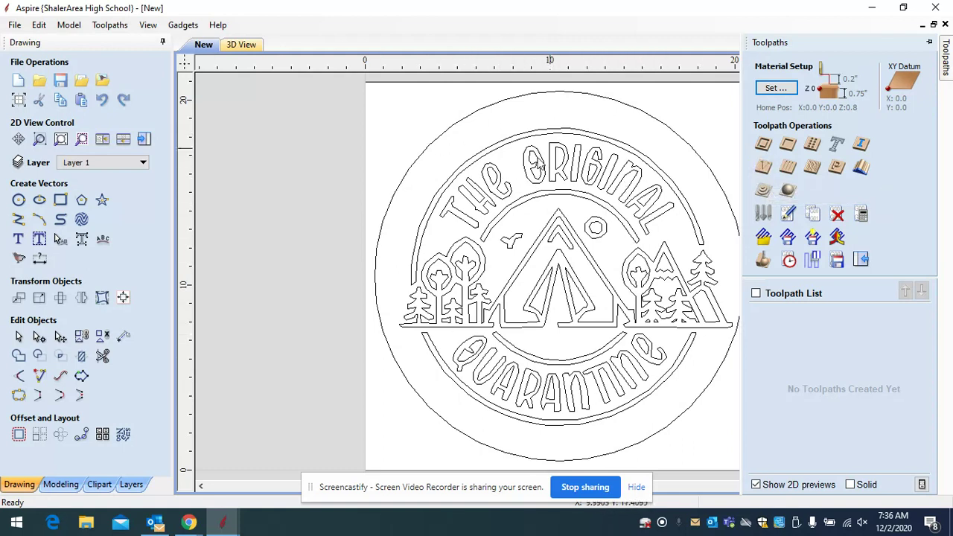
left_click(766, 169)
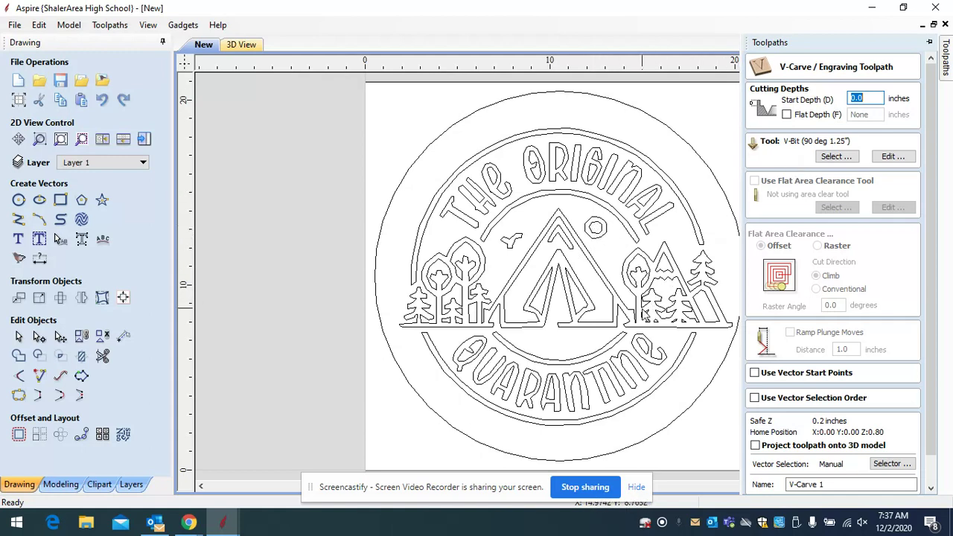
left_click(787, 115)
left_click(865, 120)
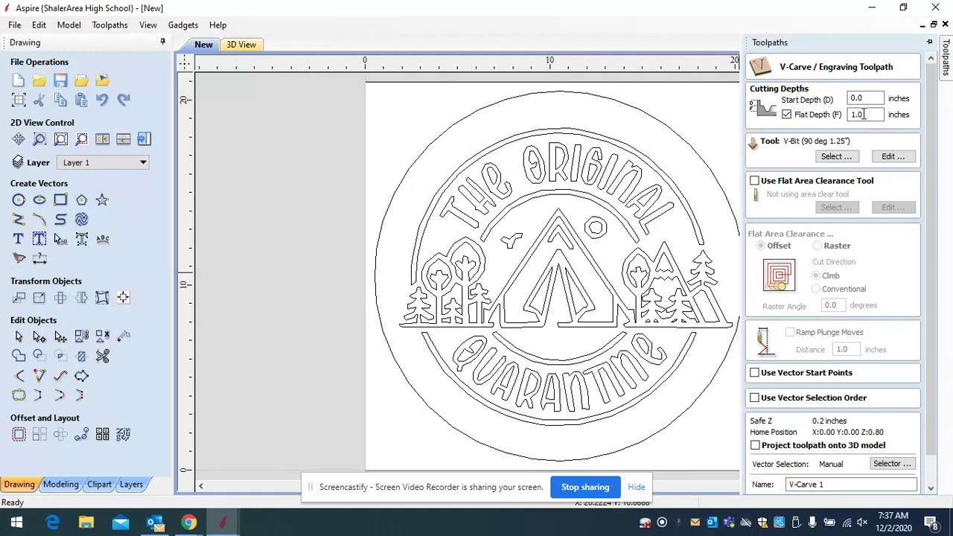
double_click(864, 114)
type(".5")
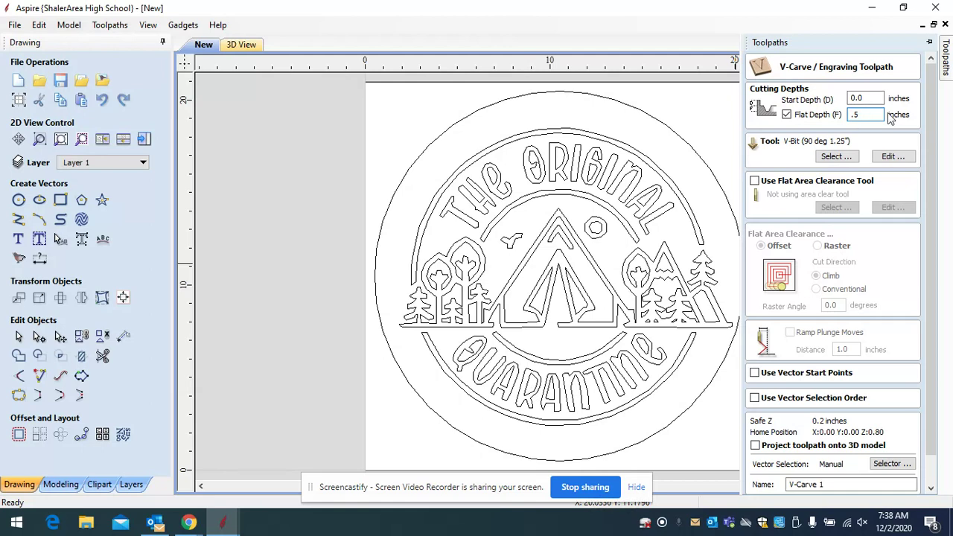
Turn off the flat depth limit for the V-carve toolpath and select the outer circle
left_click(786, 115)
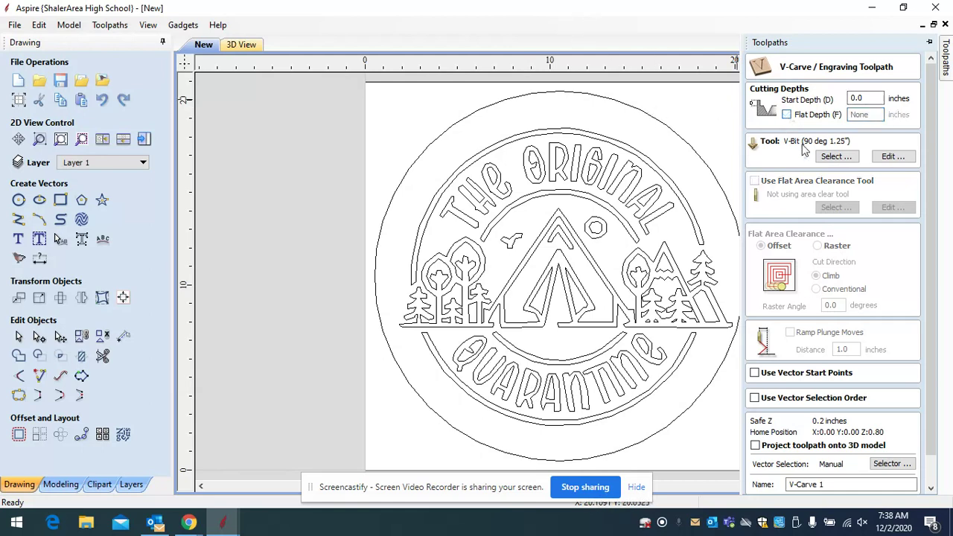
left_click(469, 120)
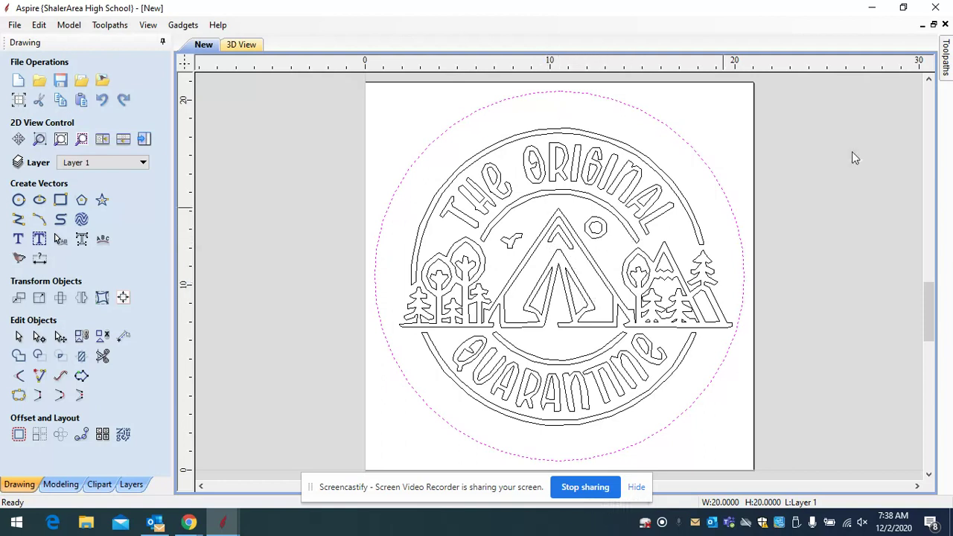
left_click(946, 56)
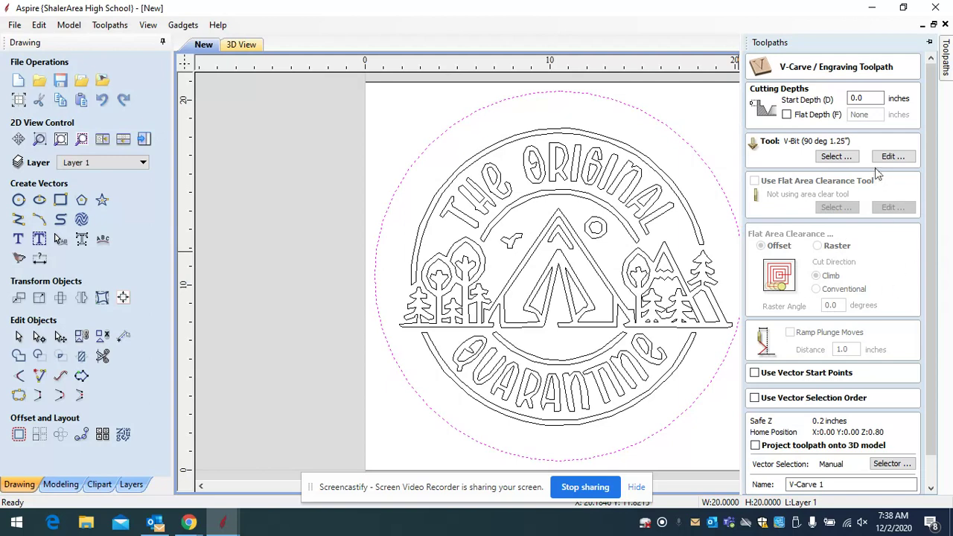
Choose the imperial V-Bit (90 deg 0.5") from the tool database as the V-carve tool
left_click(838, 158)
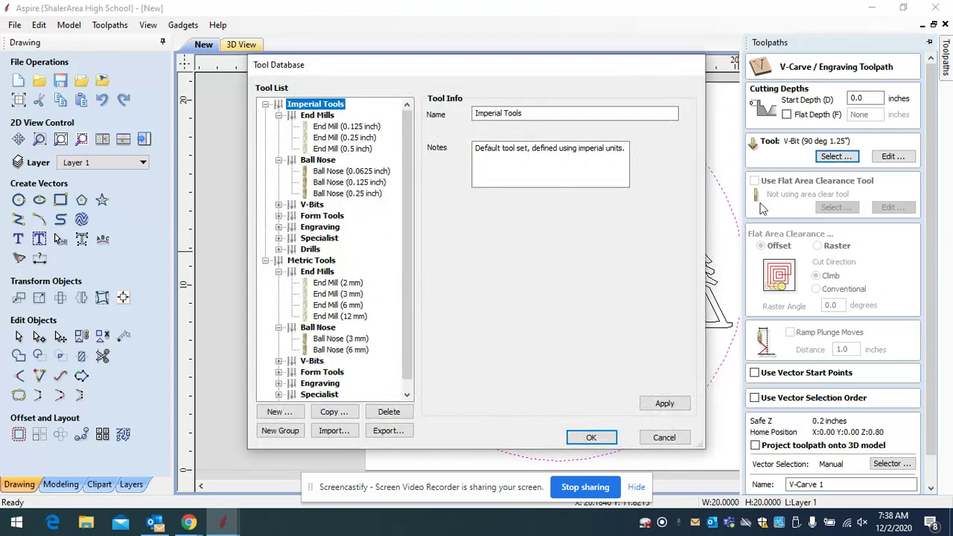
left_click(309, 206)
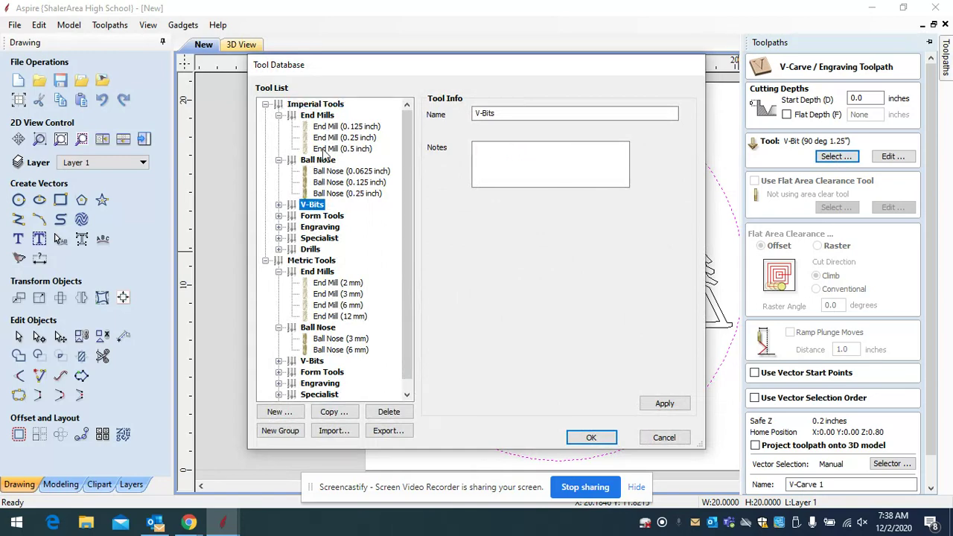
left_click(313, 362)
left_click(280, 361)
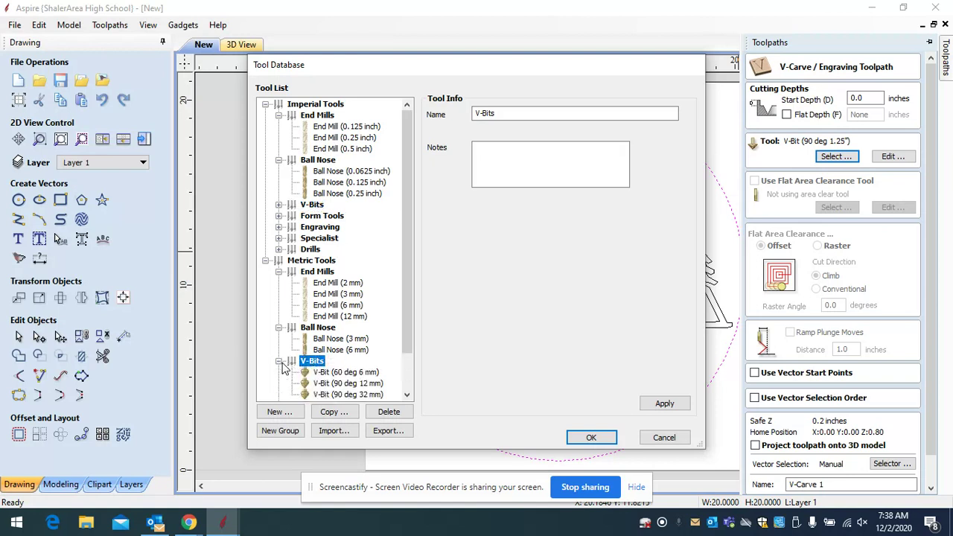
left_click(279, 205)
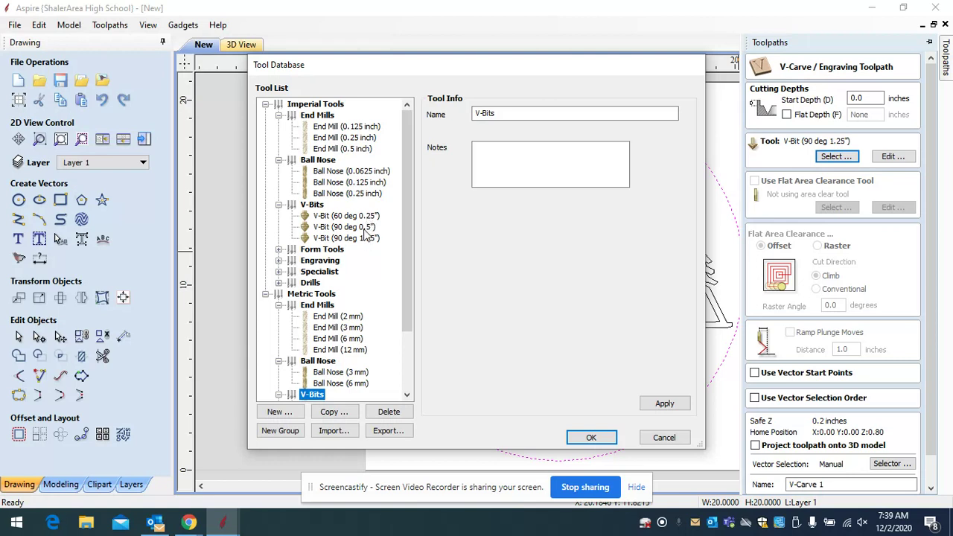
left_click(345, 227)
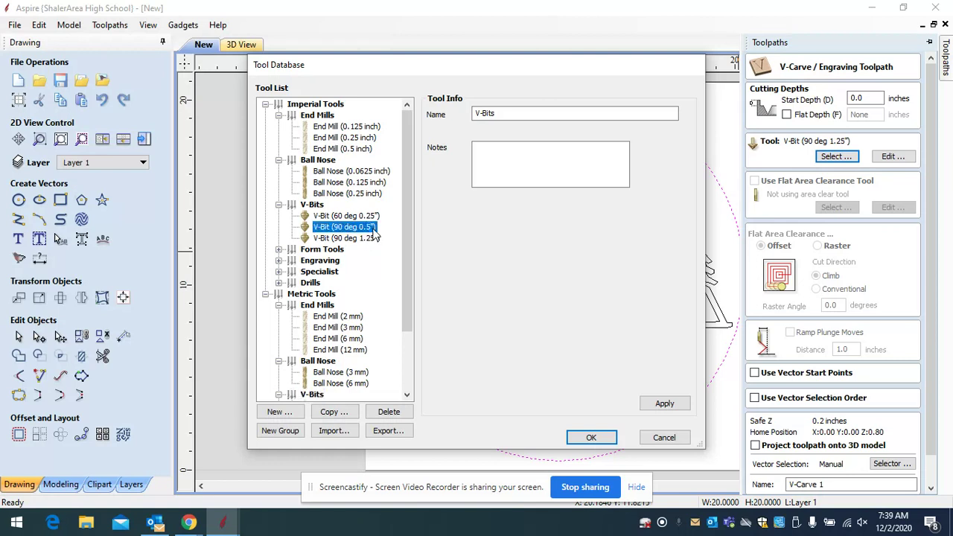
left_click(591, 437)
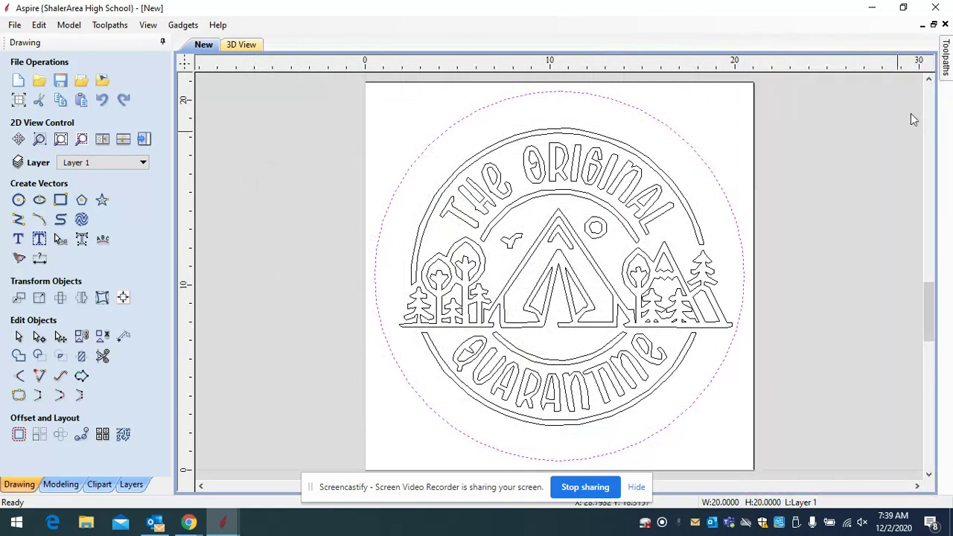
Clear the vector selection, keep the toolpath settings docked open and collapse the drawing tools to enlarge the workspace
mouse_move(944, 67)
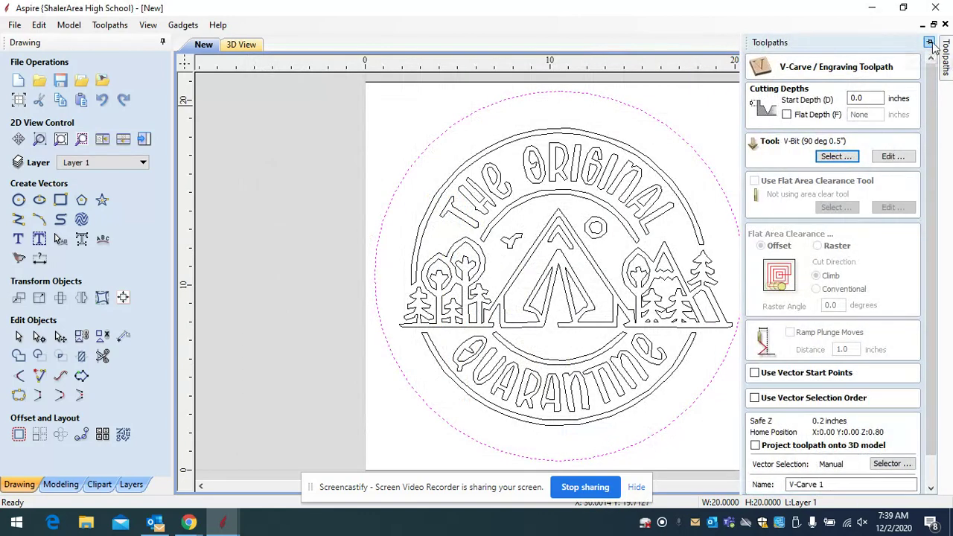
left_click(931, 43)
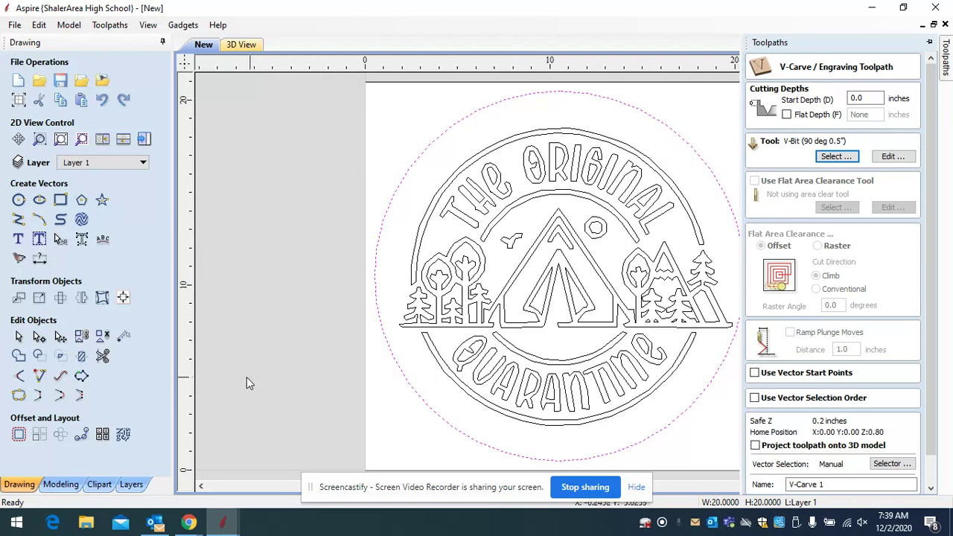
left_click(283, 301)
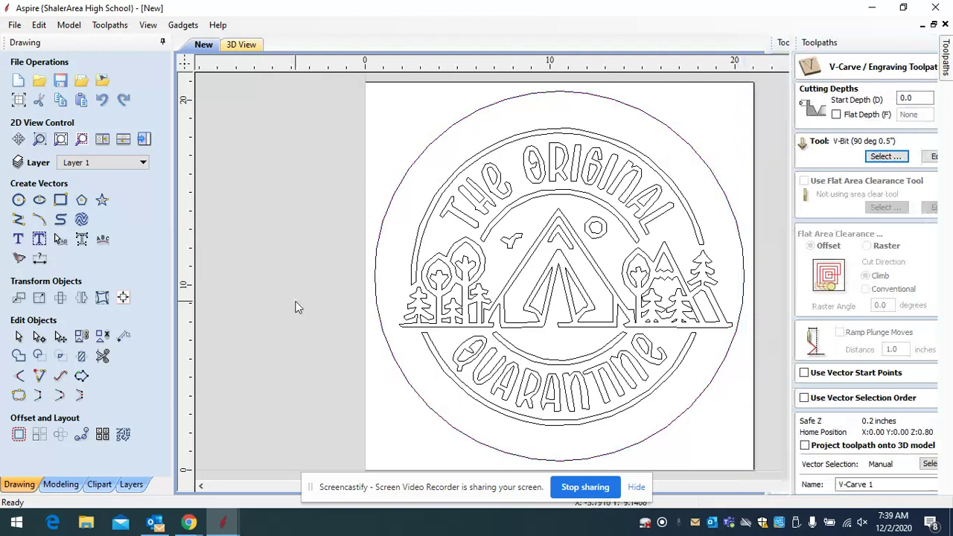
mouse_move(948, 65)
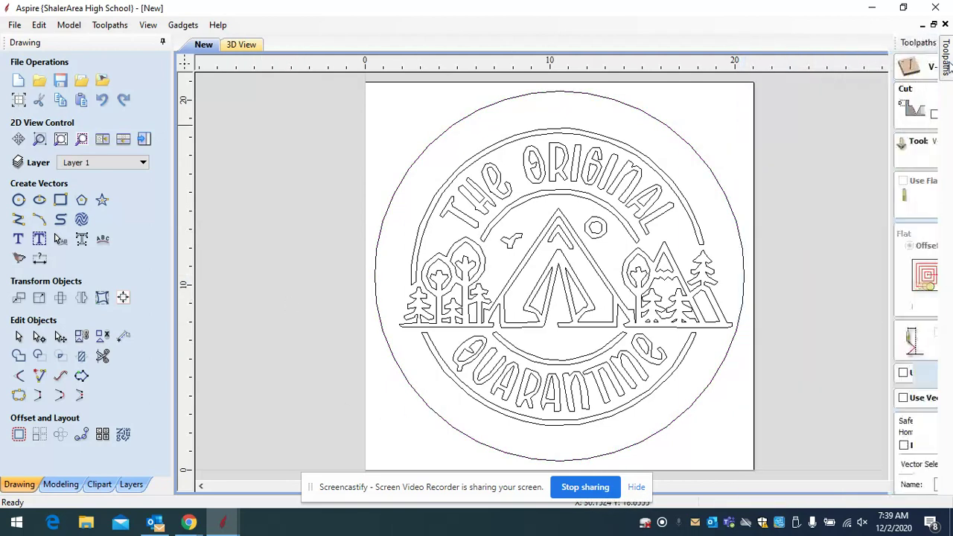
left_click(929, 45)
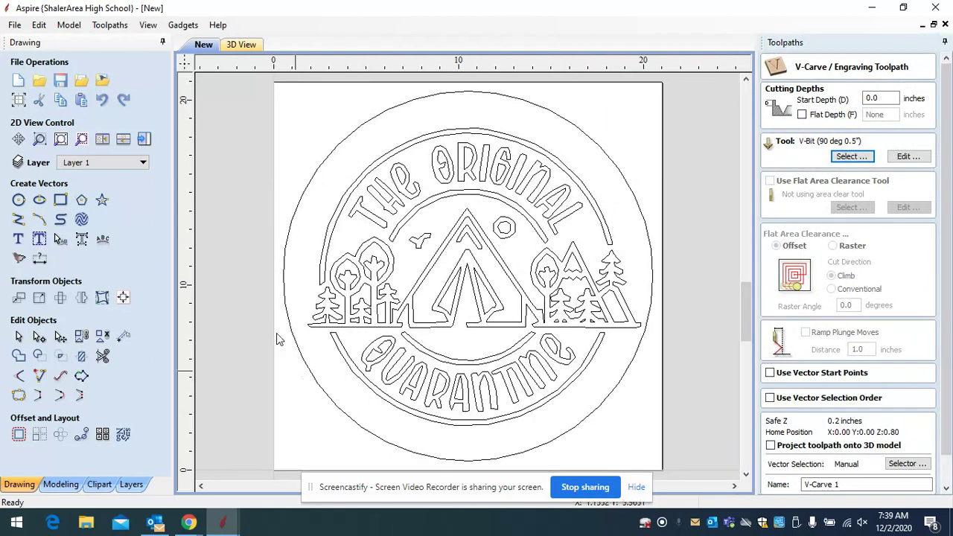
left_click(163, 44)
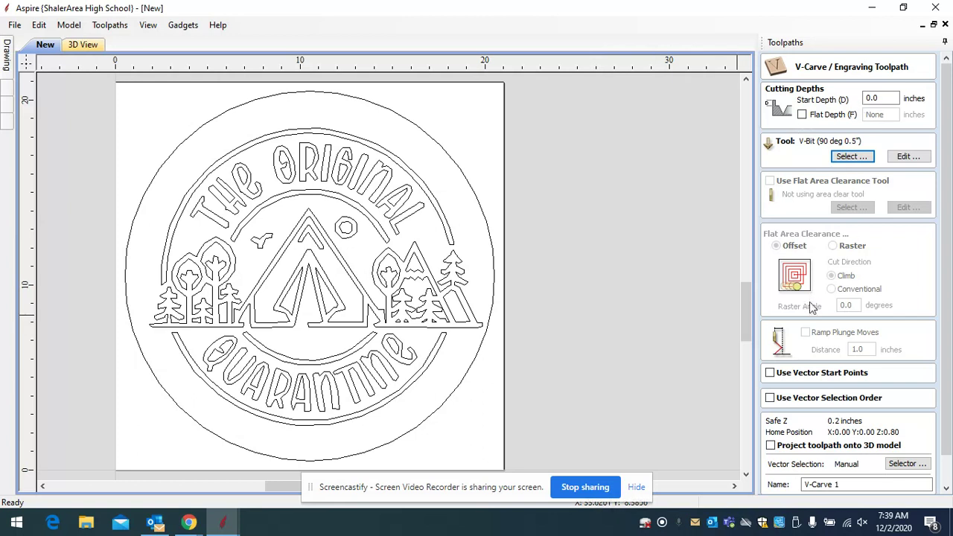
Calculate the V-carve toolpath for the traced camping artwork without the outer circle and preview all toolpaths
scroll(812, 308, "down", 3)
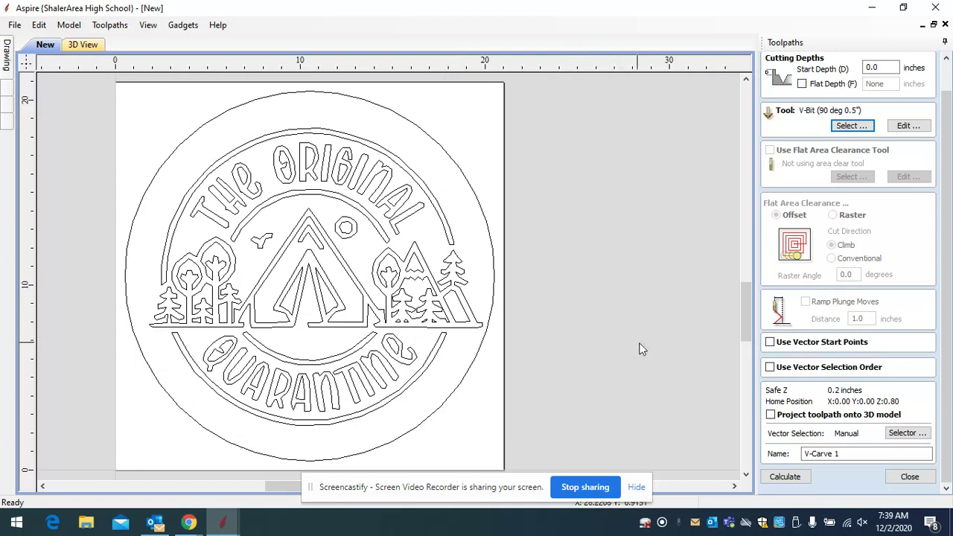
left_click(786, 478)
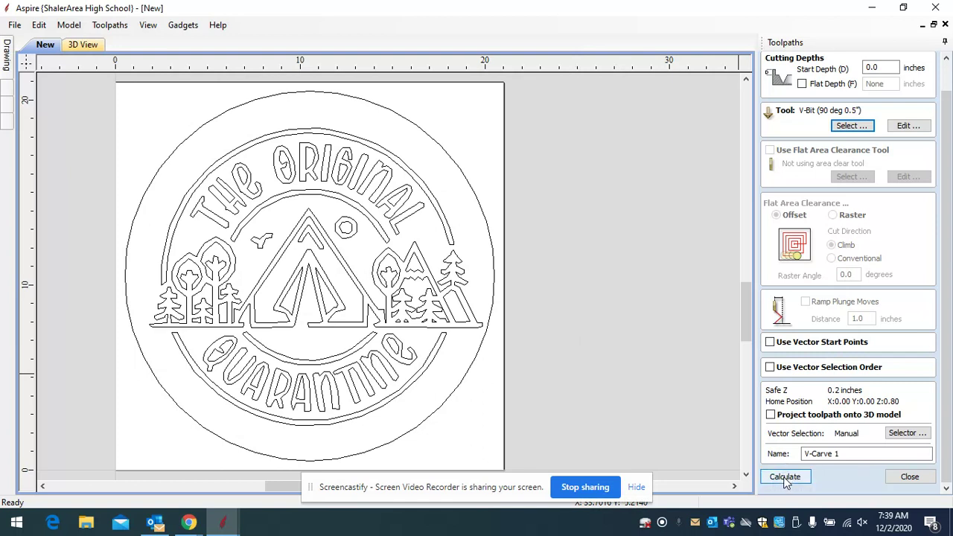
left_click(475, 297)
left_click(474, 329)
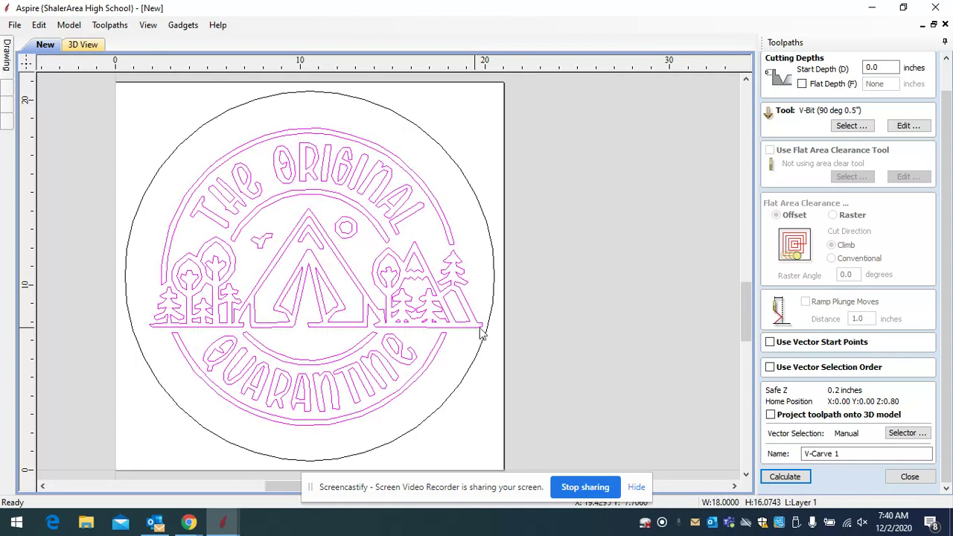
left_click(786, 476)
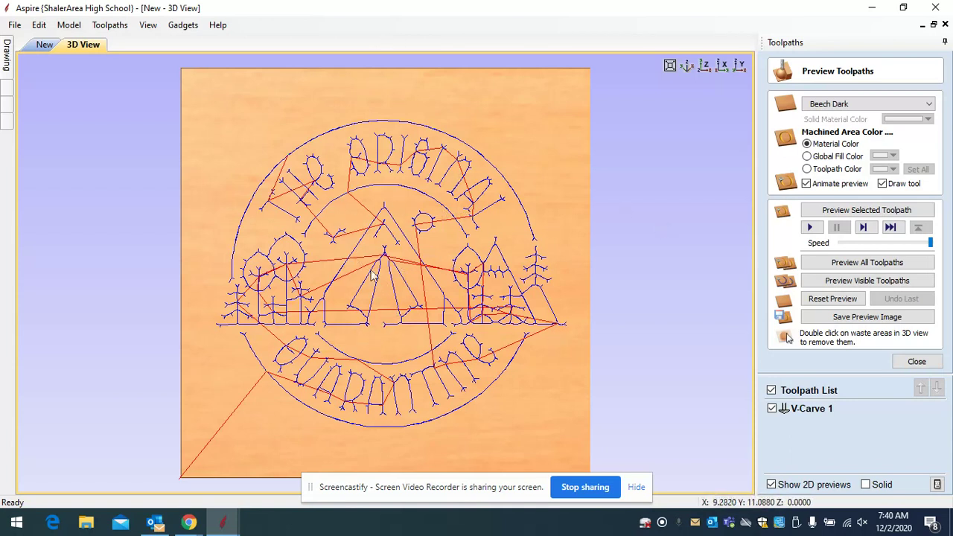
left_click(862, 264)
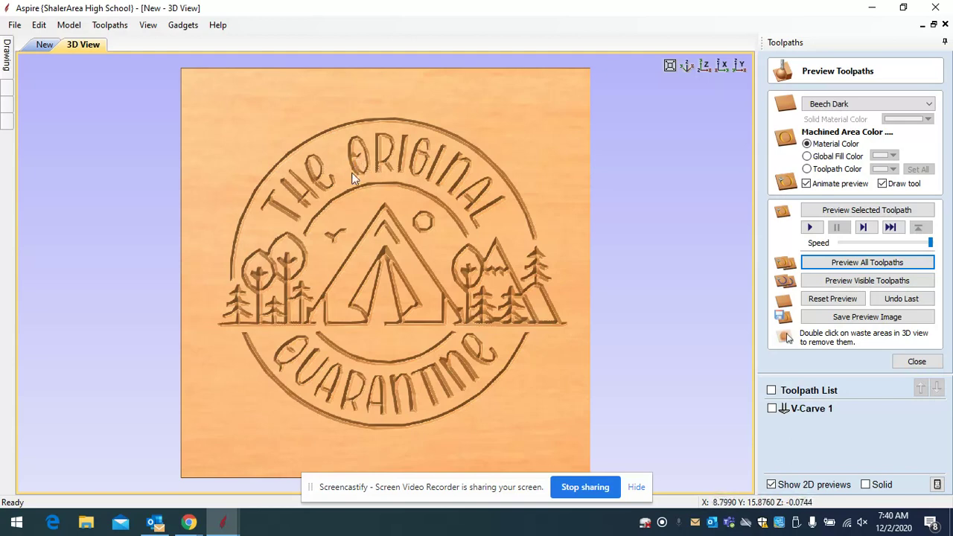
Examine the carved lettering, tent and trees in the 3D preview from close up and at an angle
scroll(355, 158, "up", 4)
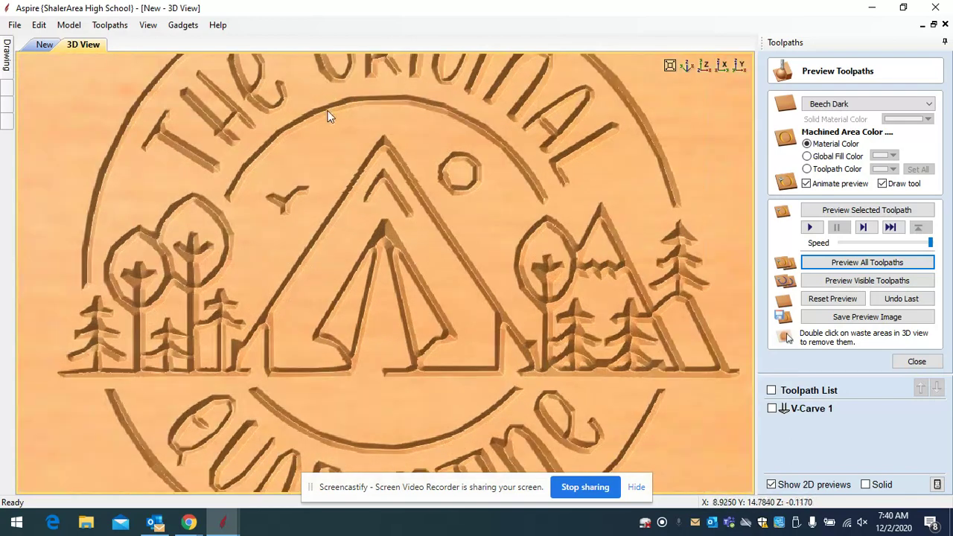
scroll(548, 222, "down", 4)
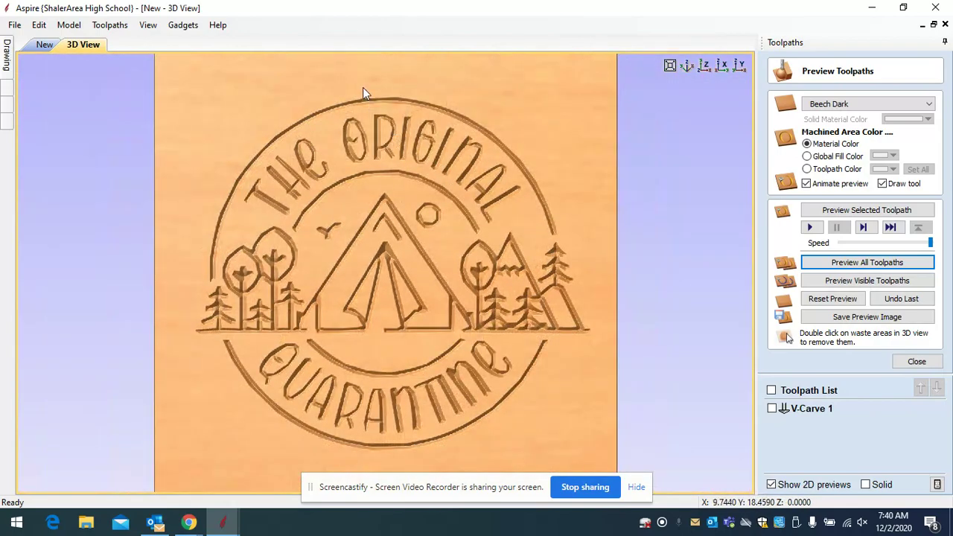
scroll(347, 88, "up", 5)
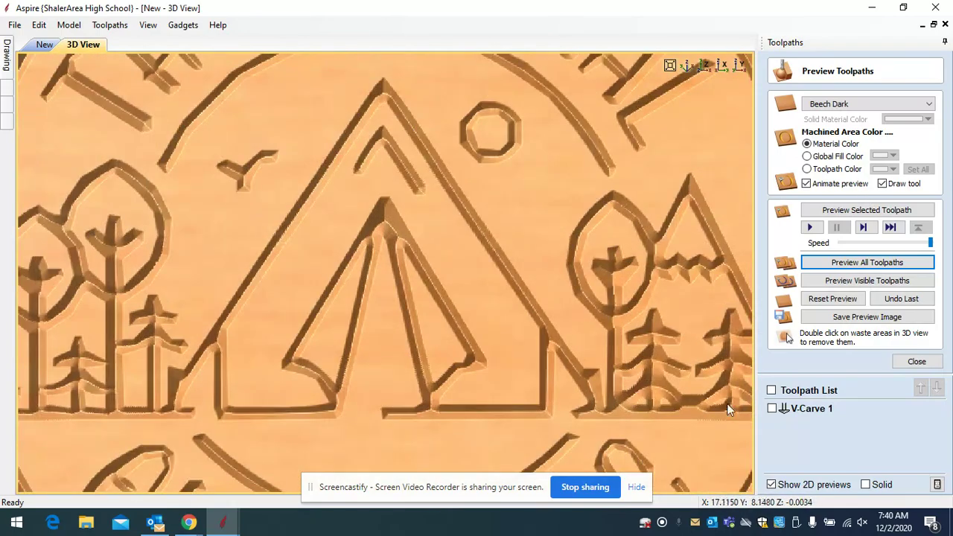
scroll(348, 217, "down", 3)
left_click_drag(351, 294, 354, 114)
left_click_drag(355, 225, 338, 163)
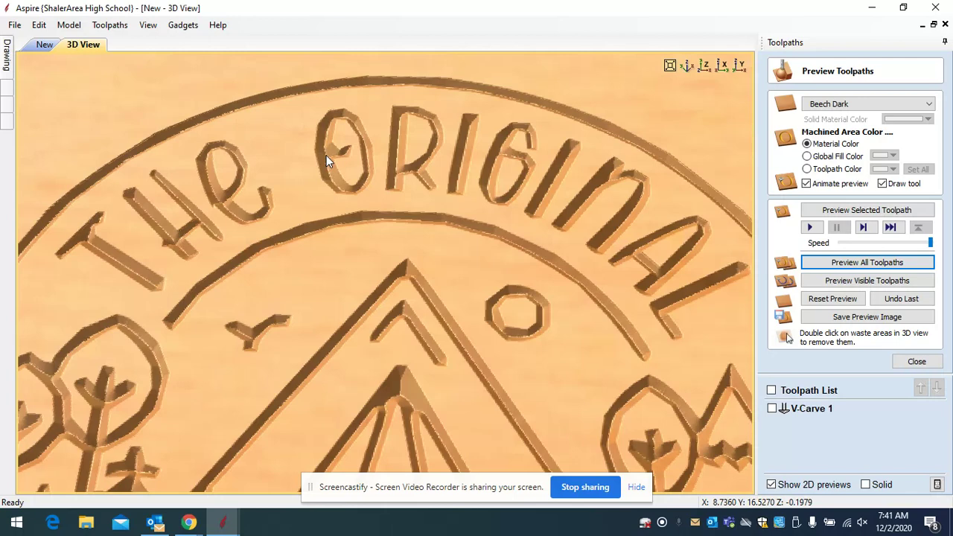
middle_click_drag(465, 351, 510, 101)
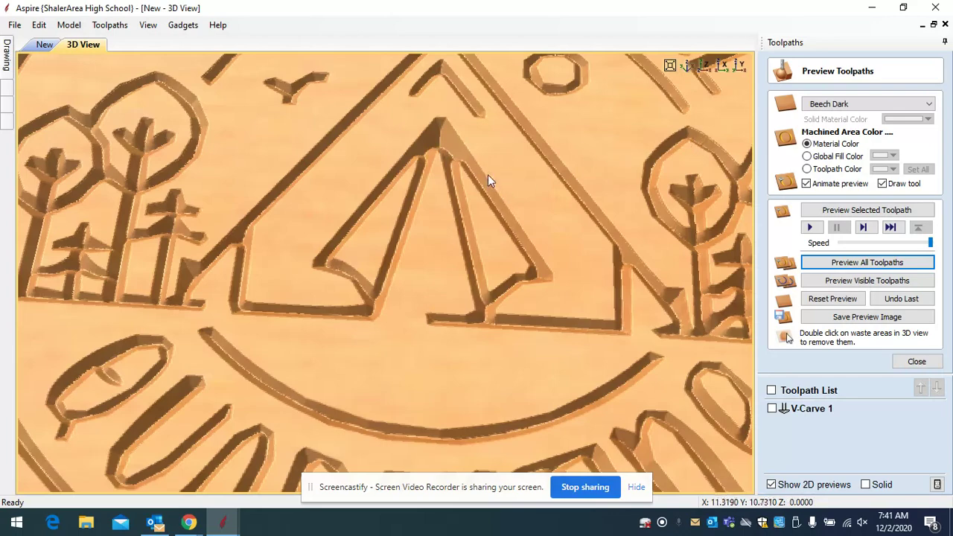
scroll(472, 174, "down", 5)
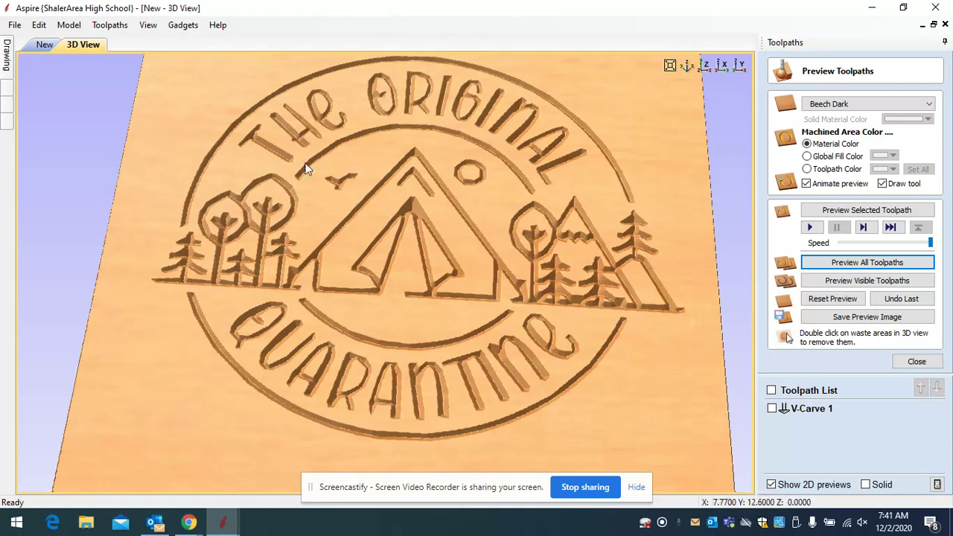
Select the outer circle in the 2D view and start a 2D Profile toolpath for it
left_click(45, 45)
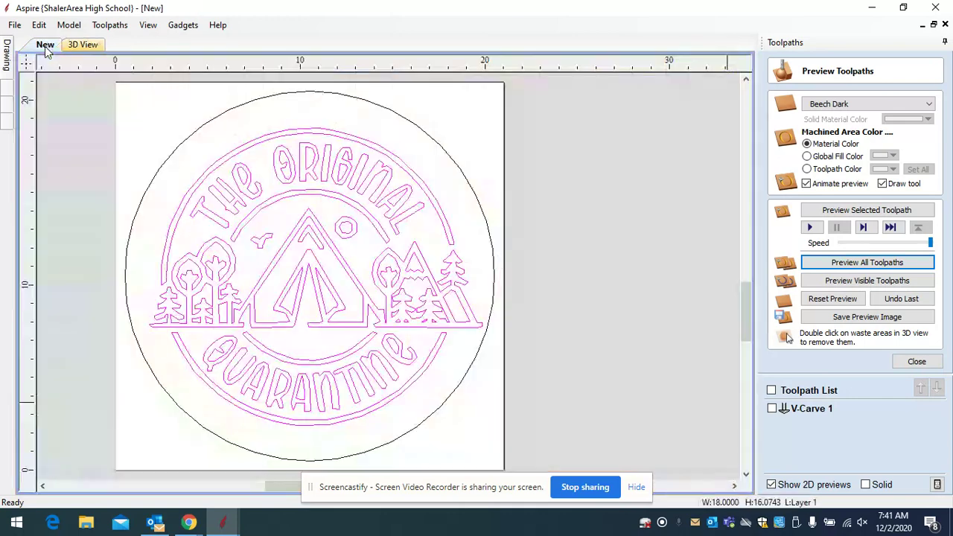
left_click(375, 105)
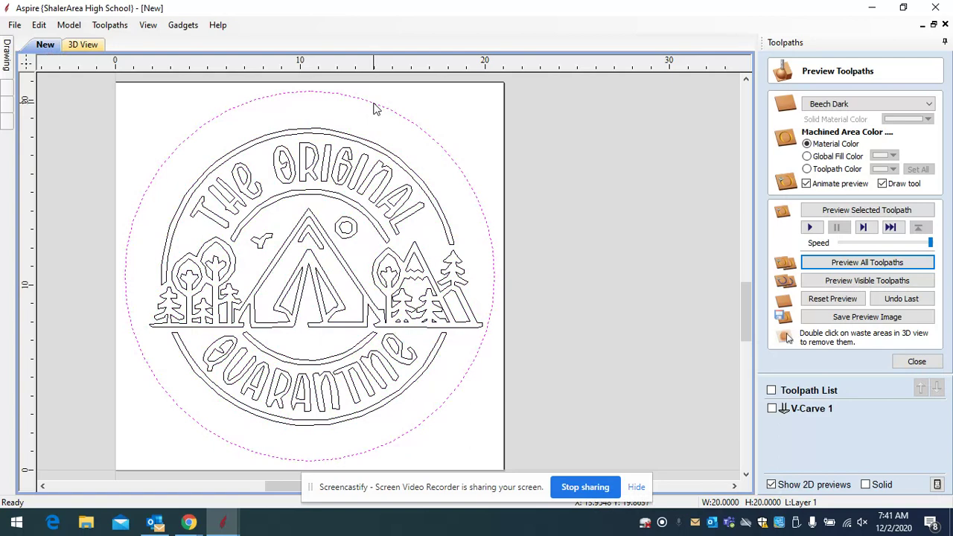
left_click(916, 362)
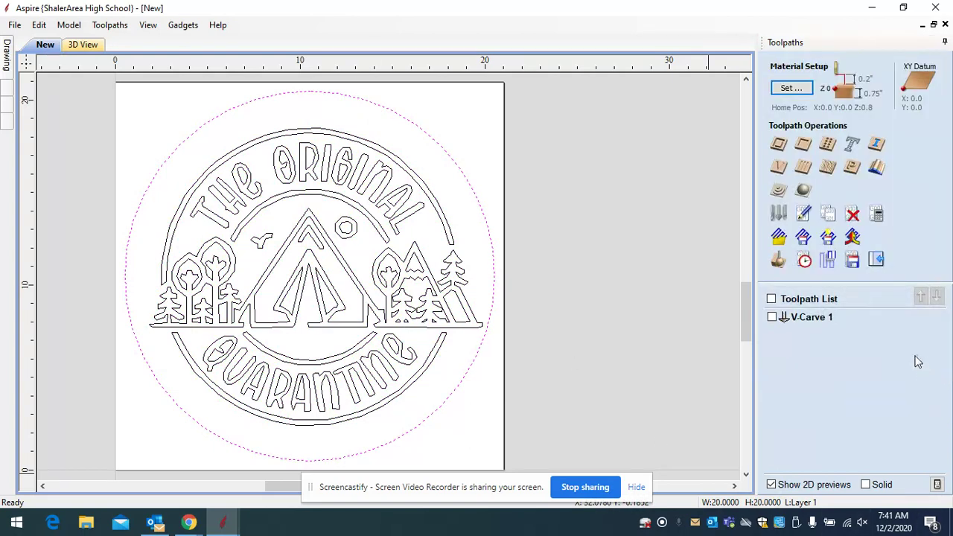
left_click(780, 146)
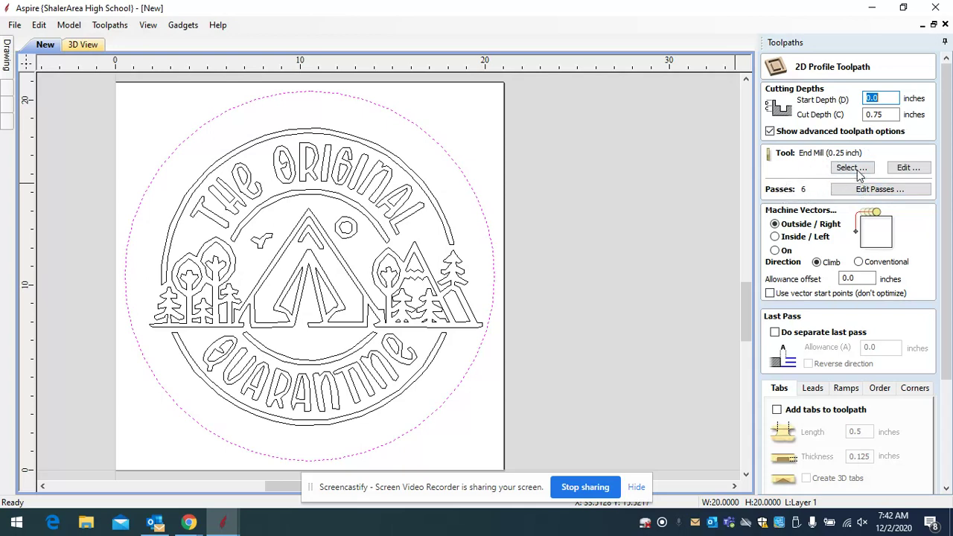
Review the profile toolpath's pass depths, keep them as they are, and look over its remaining settings
left_click(876, 191)
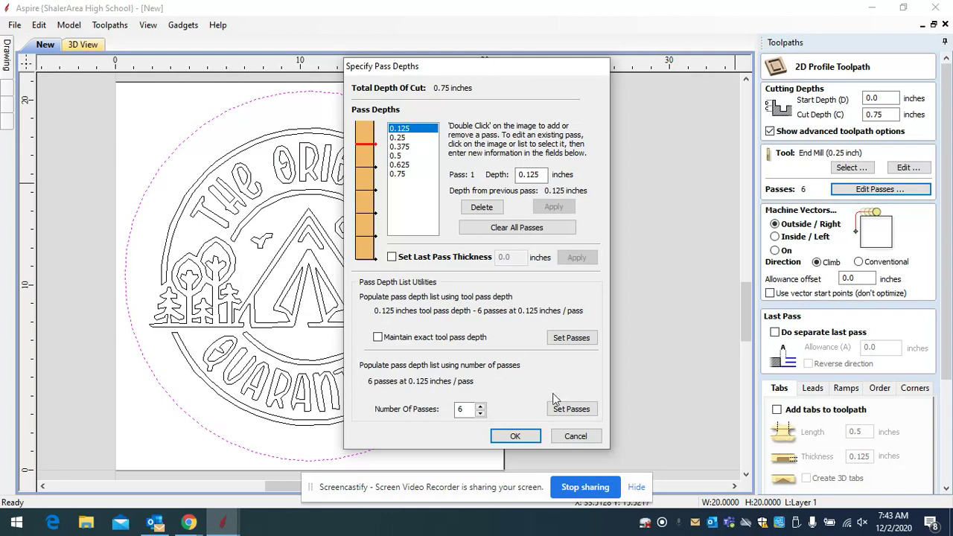
left_click(516, 436)
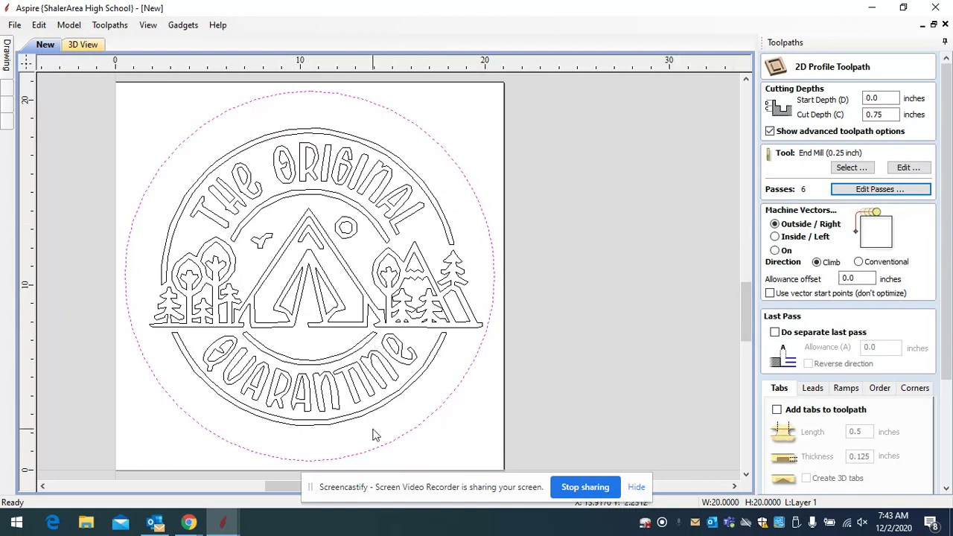
scroll(383, 415, "down", 3)
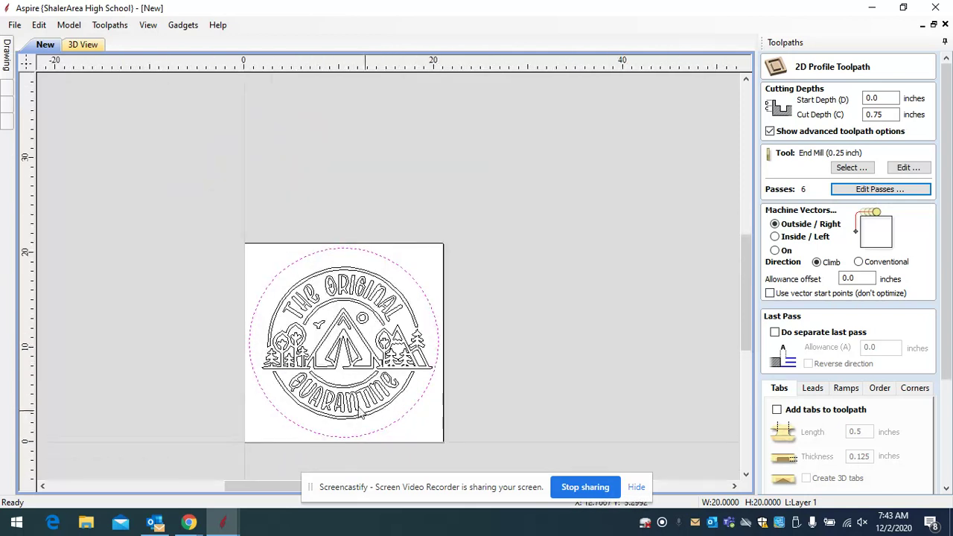
scroll(942, 313, "down", 2)
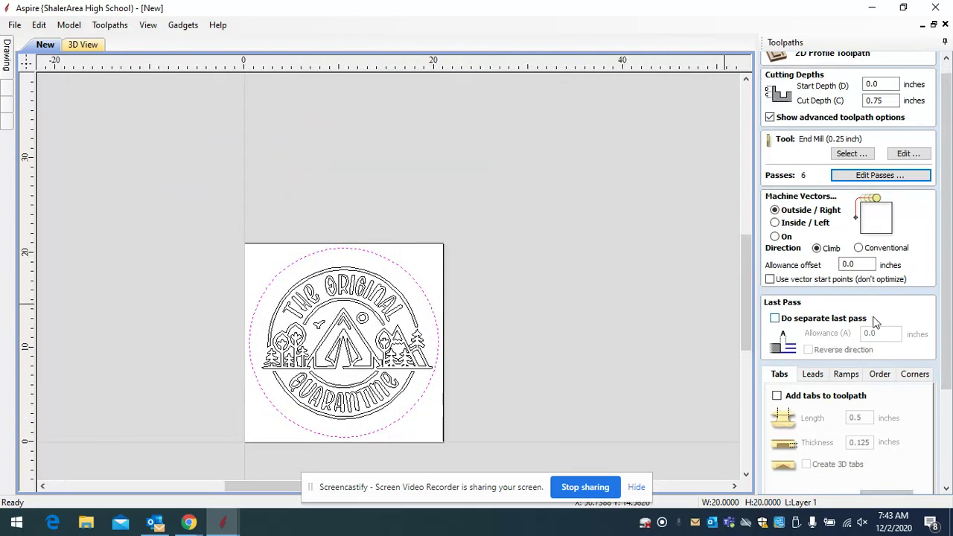
scroll(873, 322, "down", 8)
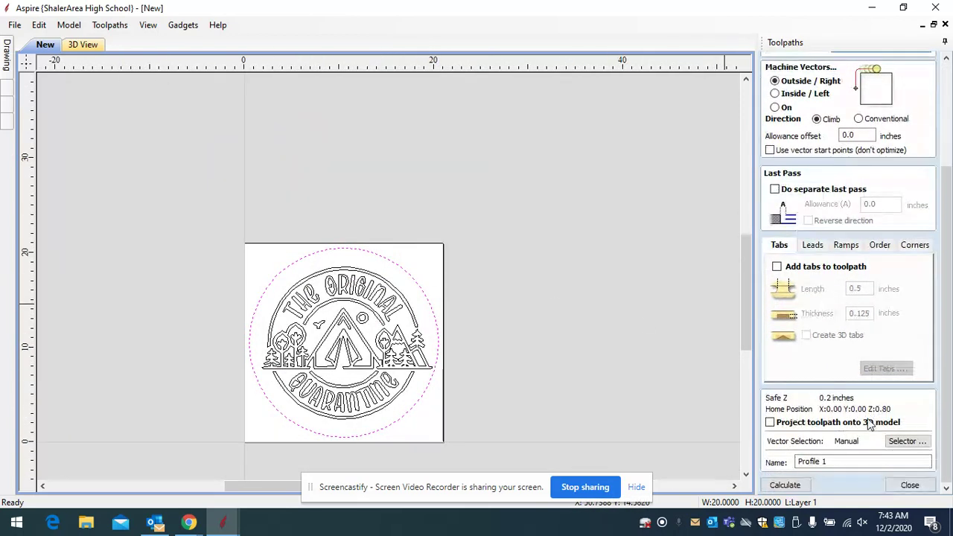
Calculate the outside profile toolpath for the outer circle and preview all toolpaths on the material
left_click(786, 485)
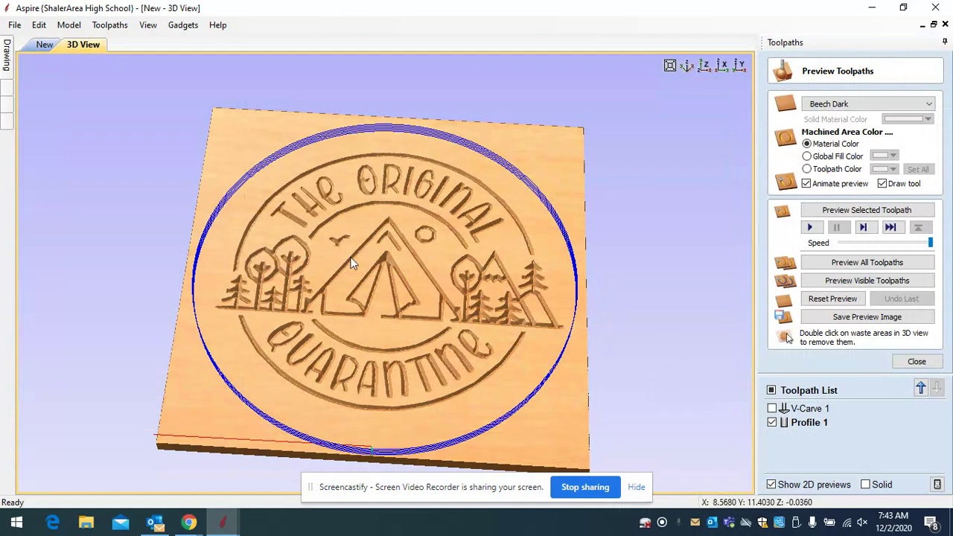
scroll(347, 134, "up", 3)
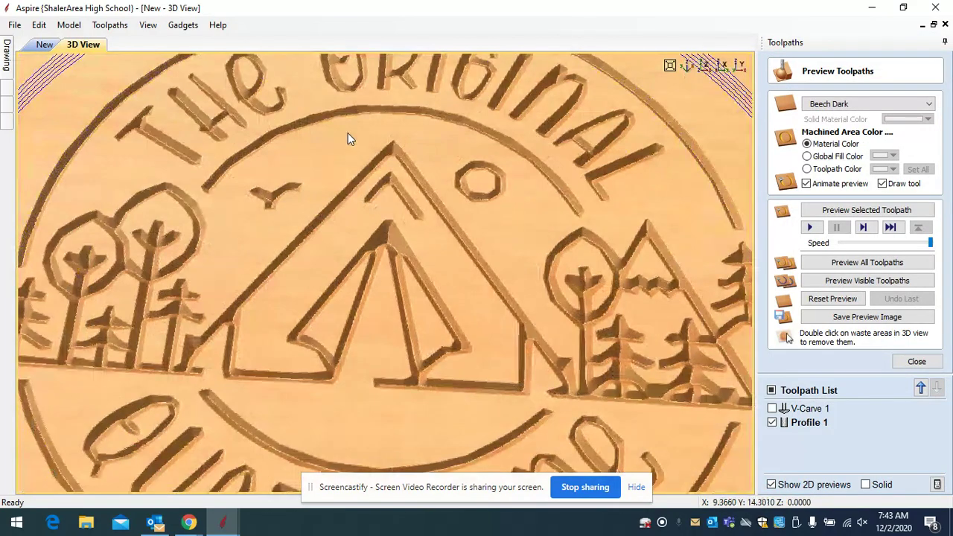
scroll(404, 148, "down", 1)
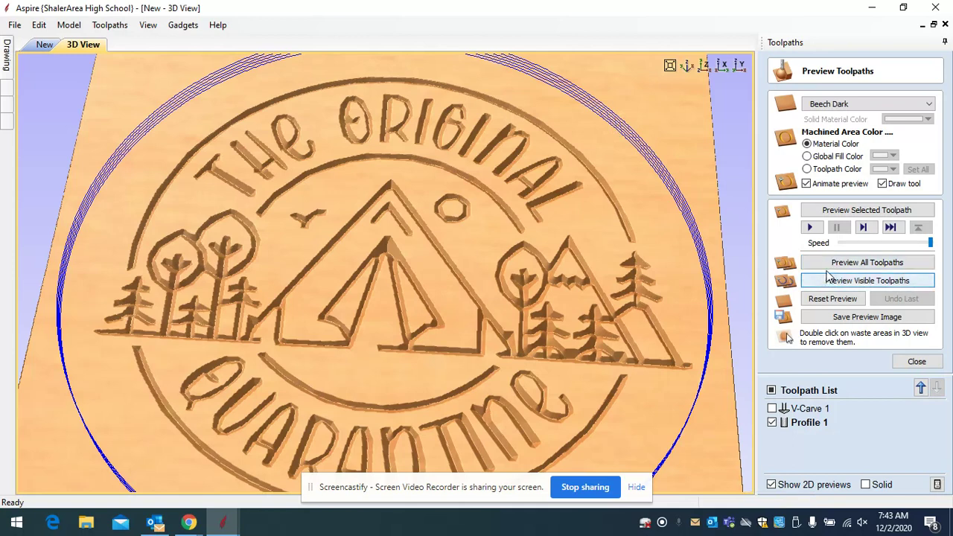
left_click(828, 299)
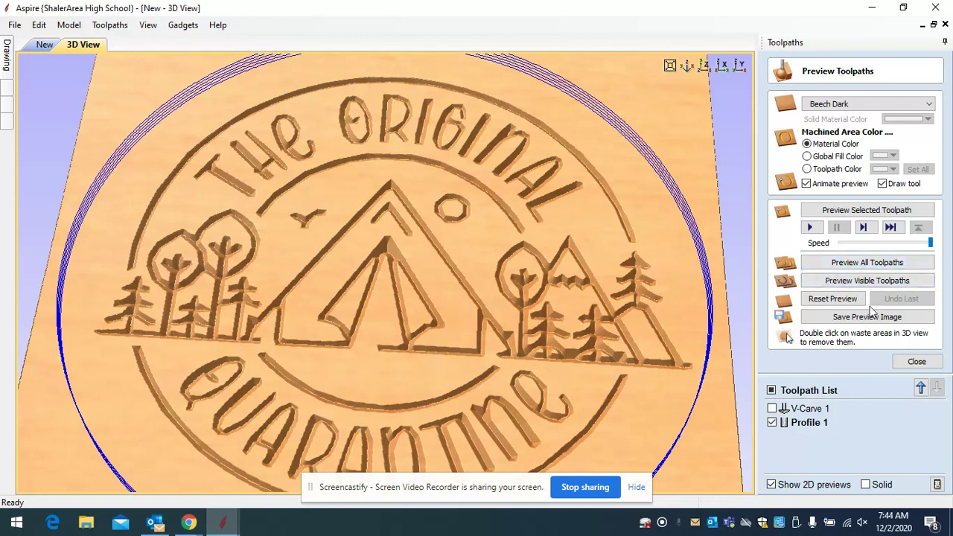
left_click(854, 267)
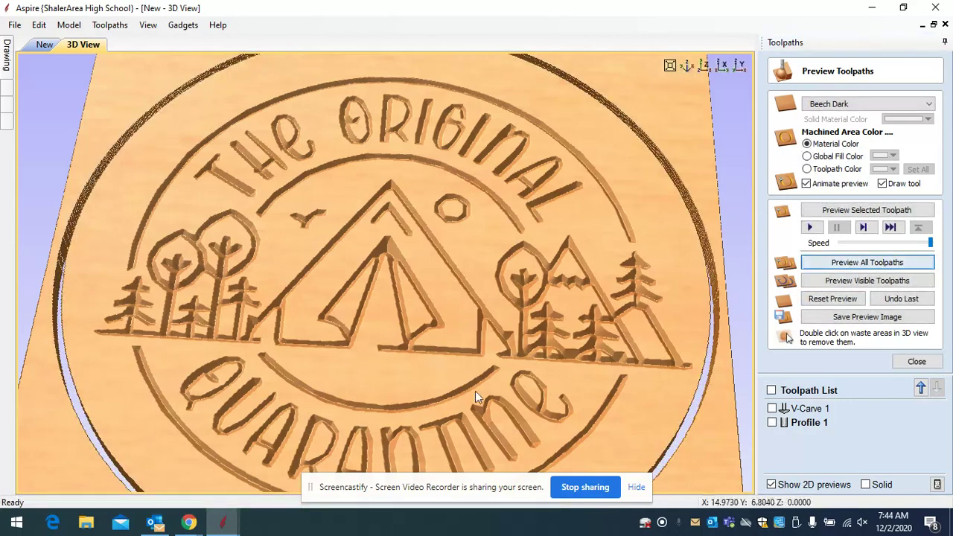
Remove the waste material around the cut-out disc in the 3D preview
scroll(314, 309, "down", 5)
left_click_drag(367, 400, 378, 488)
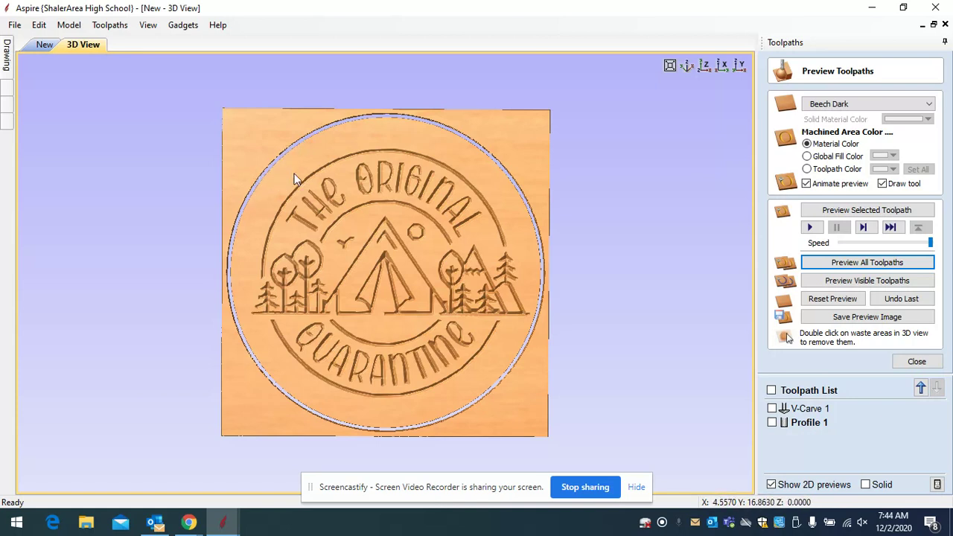
double_click(520, 138)
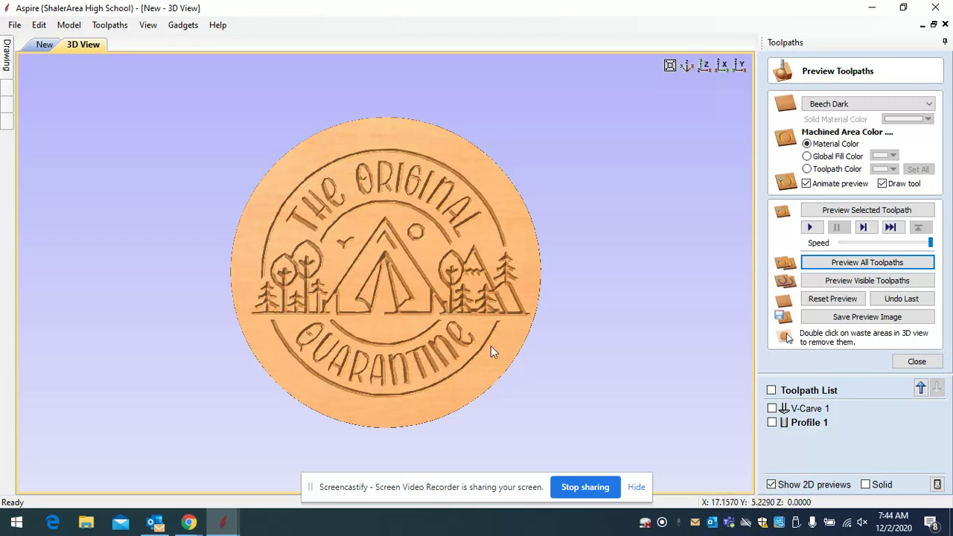
Show the machined areas of all toolpaths in green and inspect the finished disc at an angle and close up
left_click(808, 169)
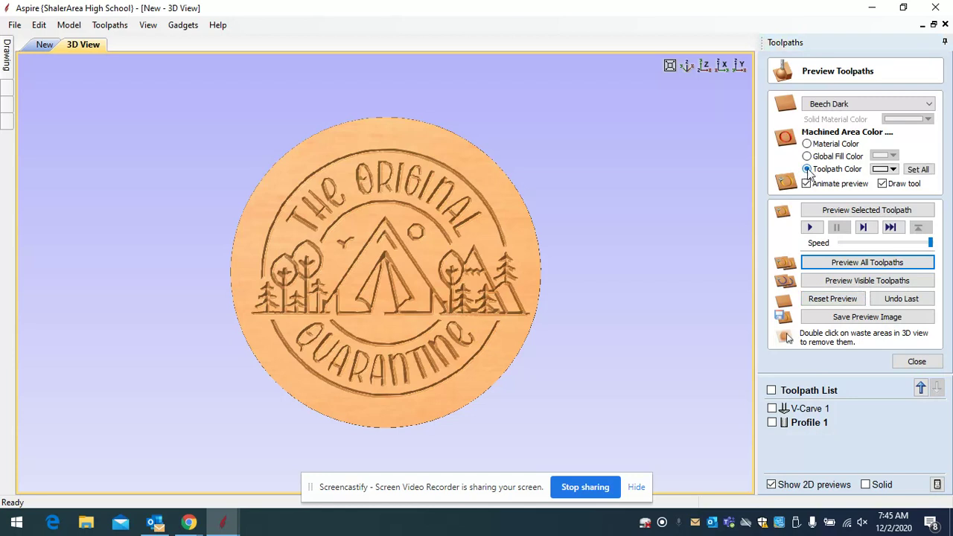
left_click(891, 171)
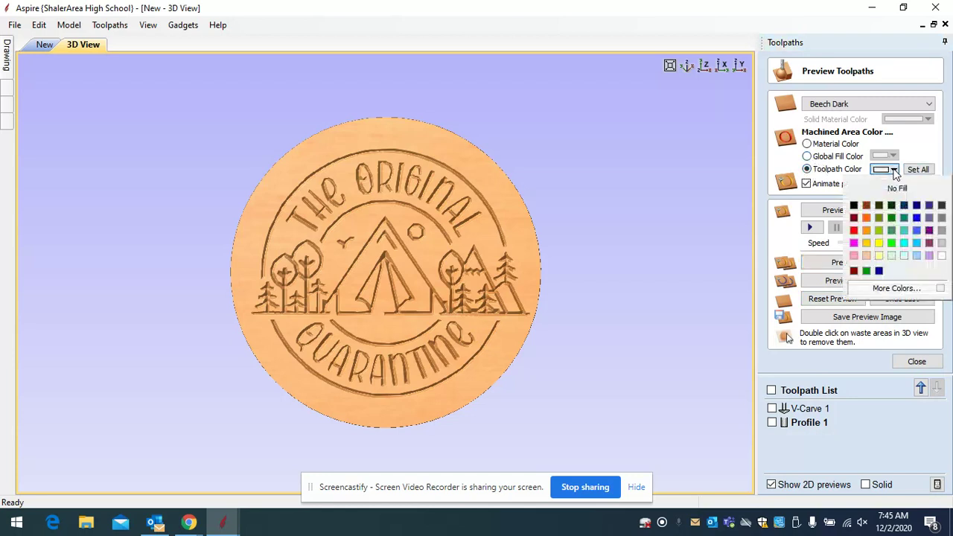
left_click(892, 219)
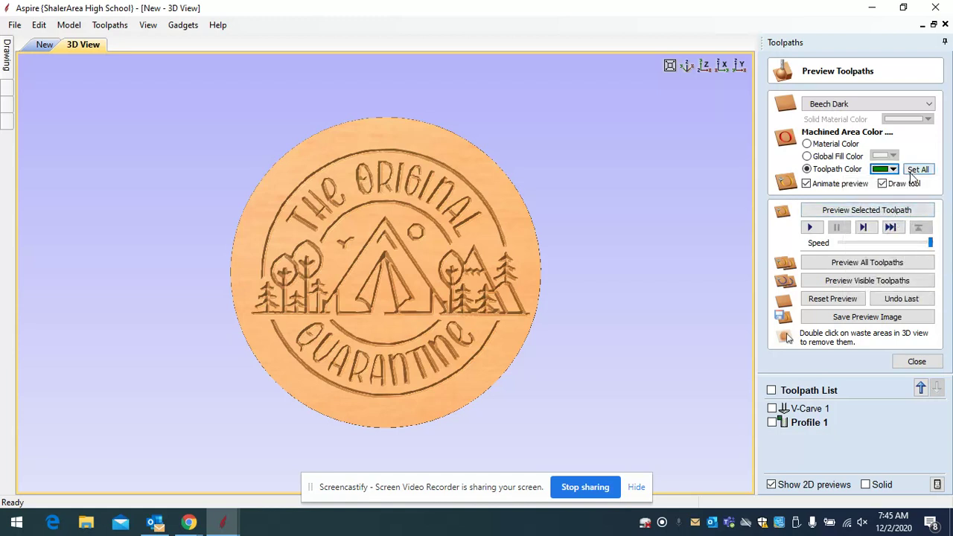
left_click(917, 171)
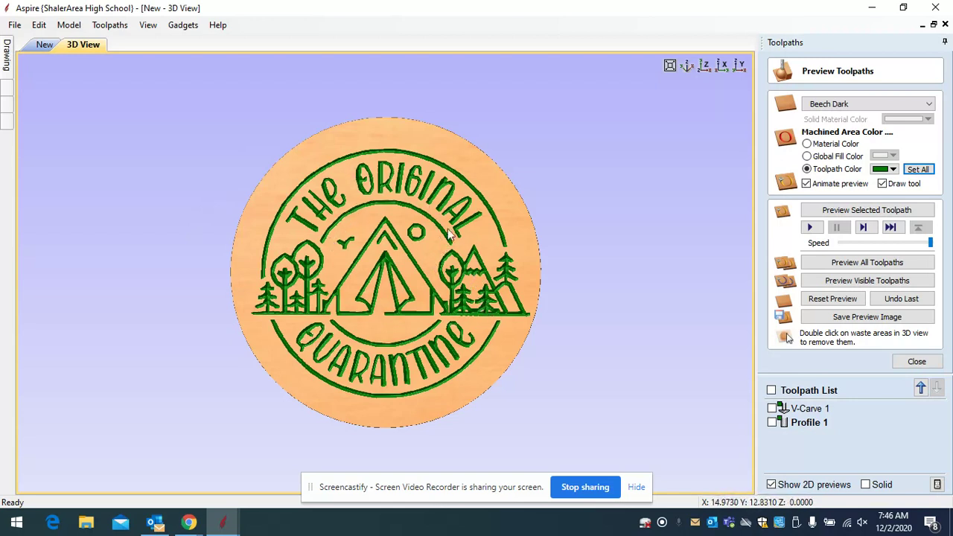
left_click_drag(438, 344, 385, 182)
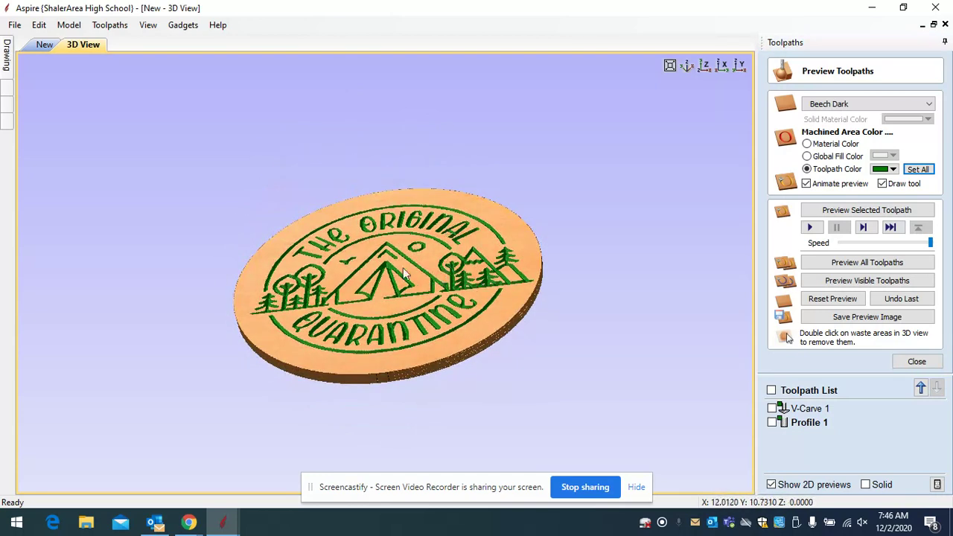
left_click_drag(361, 272, 424, 238)
scroll(429, 216, "up", 5)
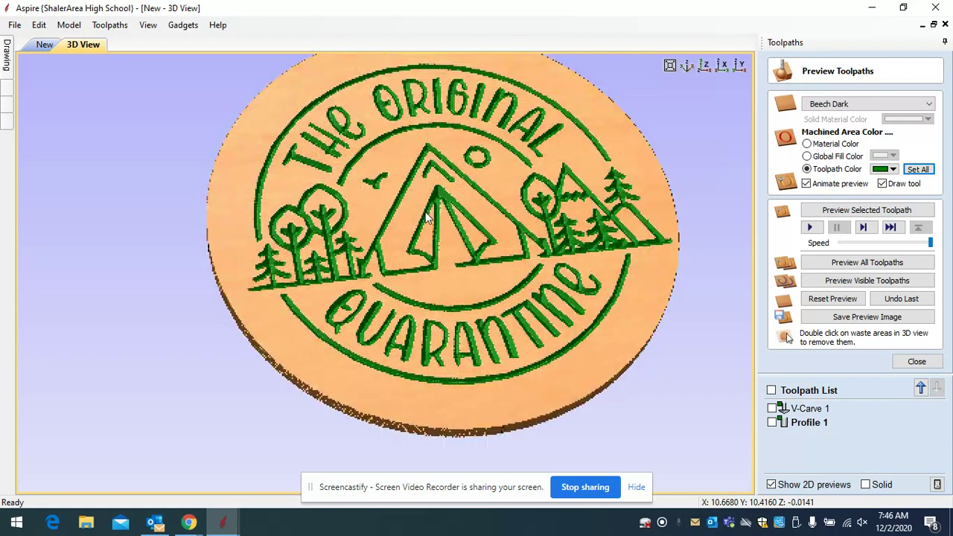
left_click_drag(475, 225, 463, 245)
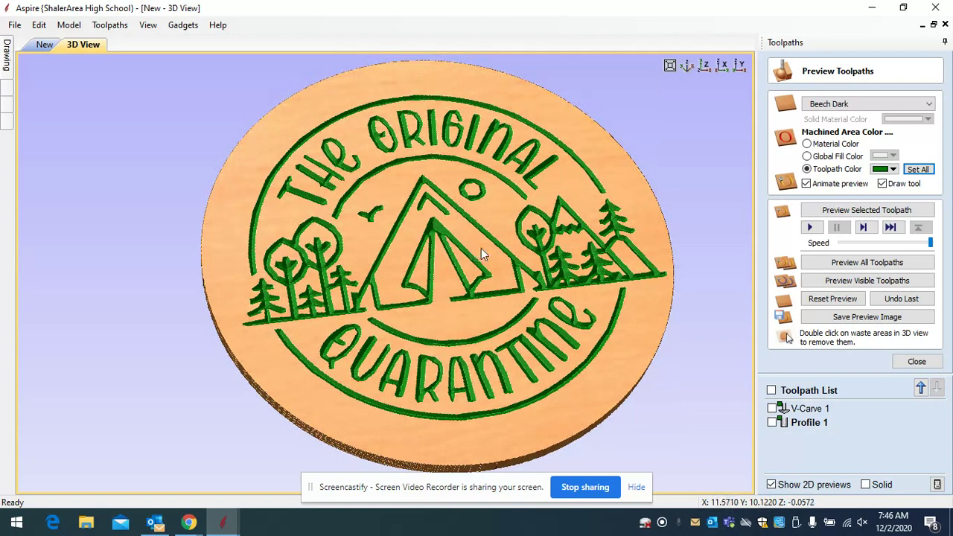